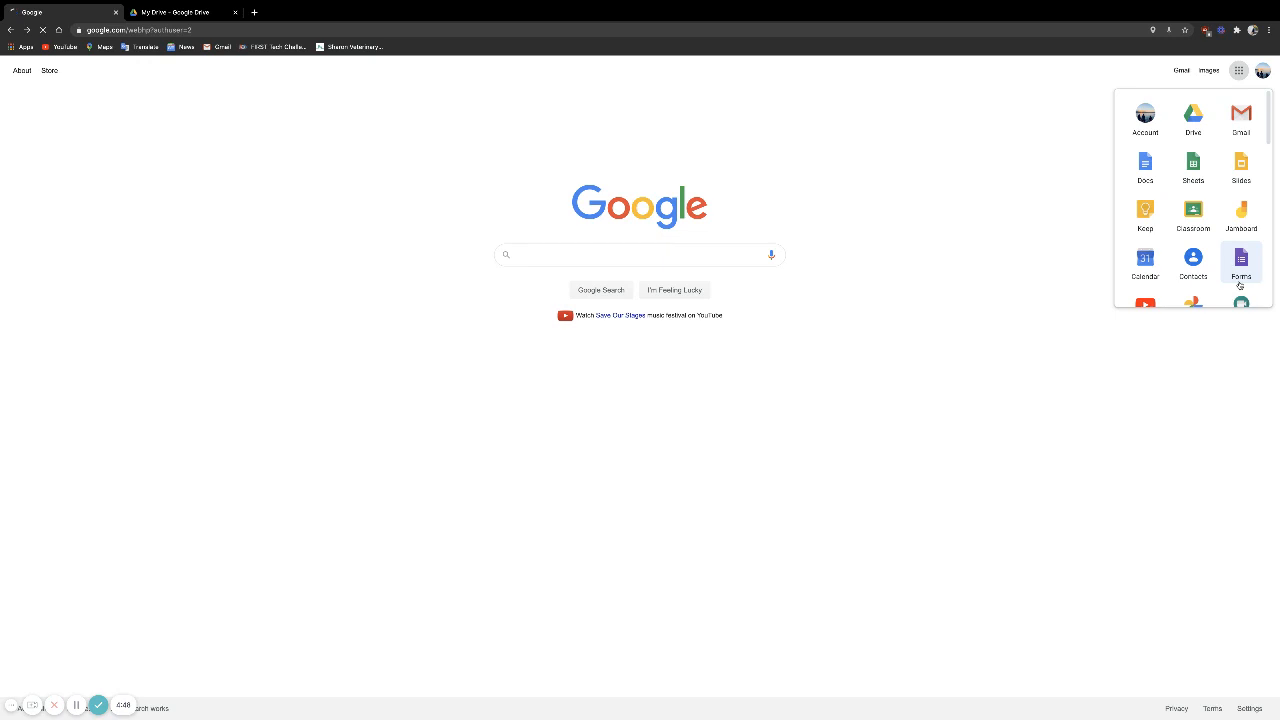
- Create a blank Google Form titled "Getting To Know You" with the description "I'm looking forward to getting to know you!"
click(1239, 285)
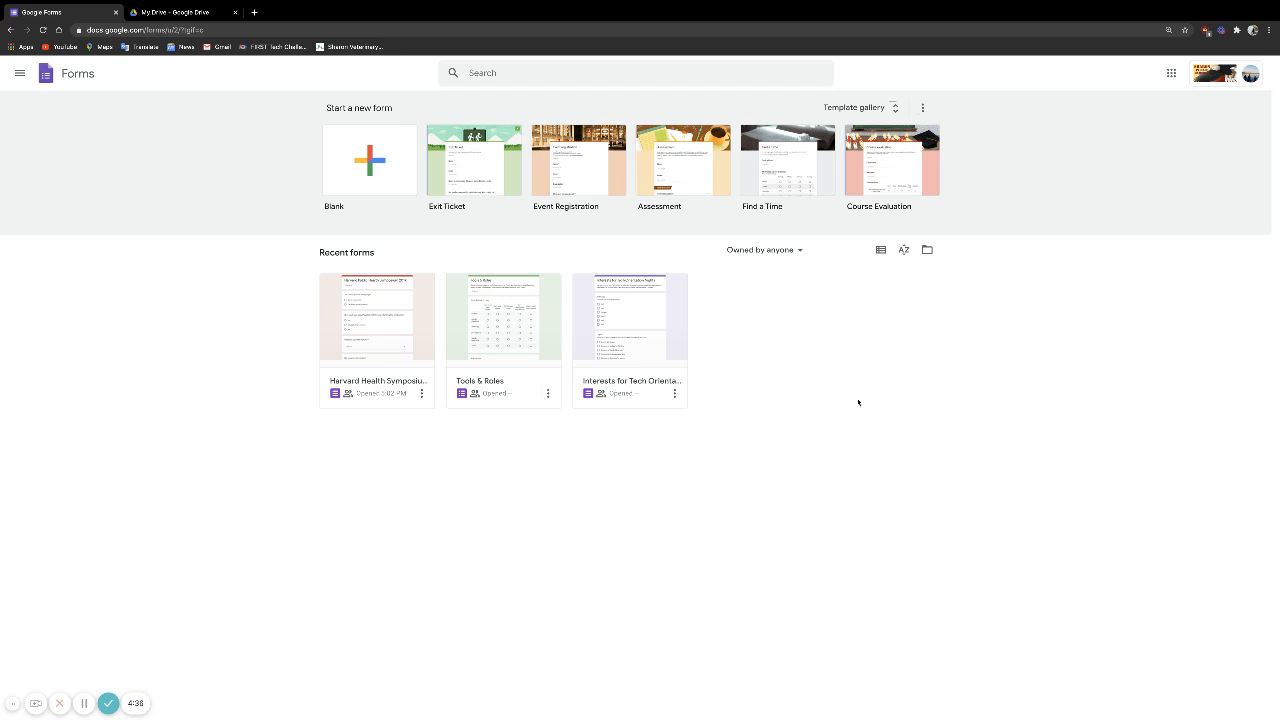
click(372, 170)
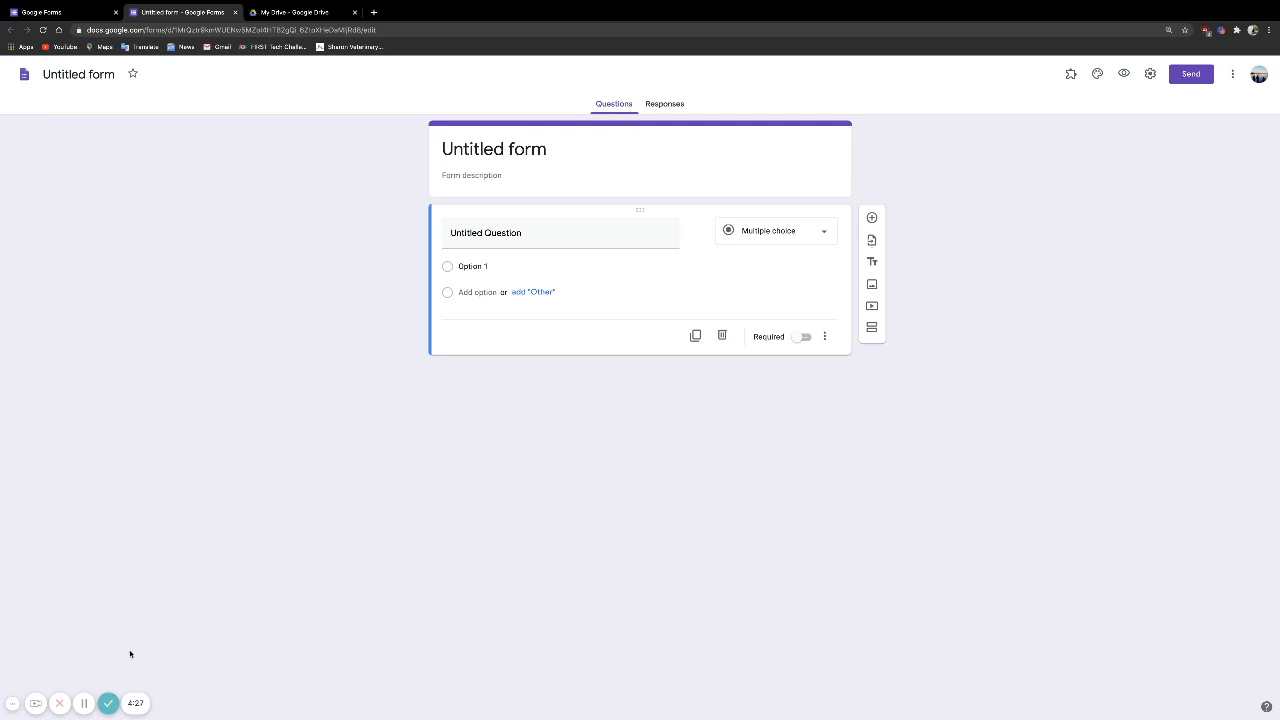
click(517, 148)
text(Getting T)
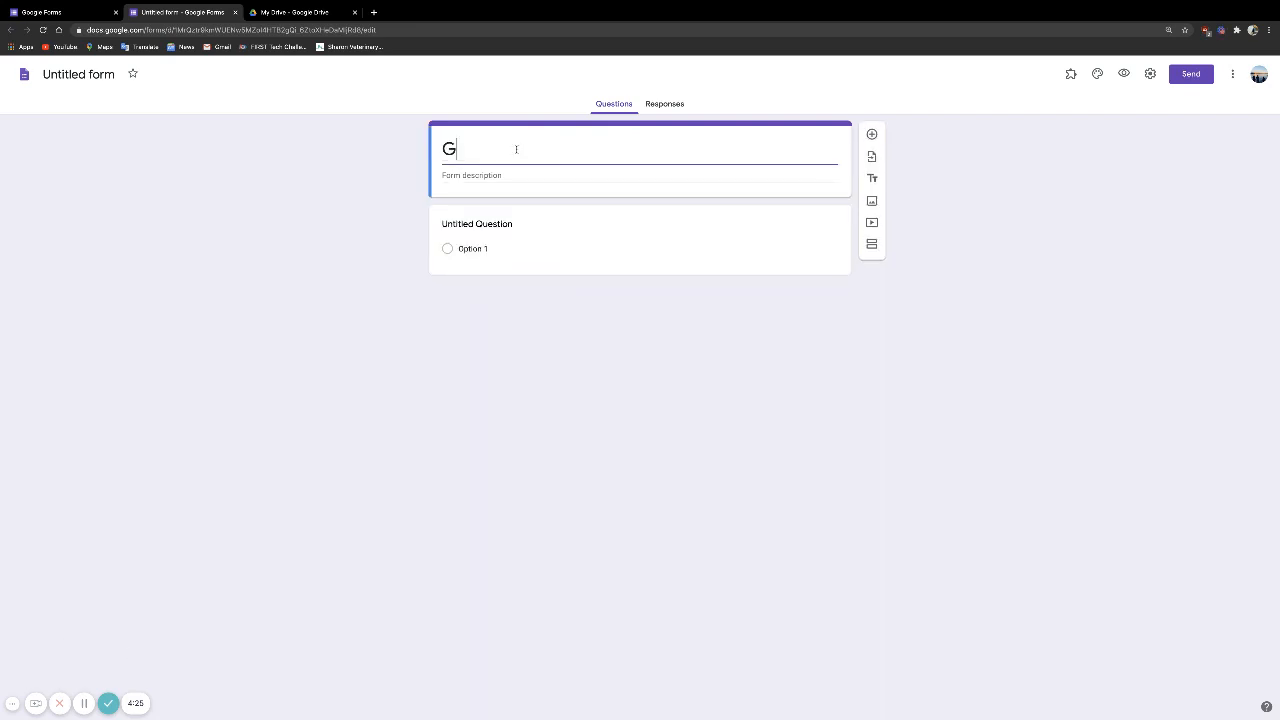
text(o Know You)
click(70, 74)
click(160, 129)
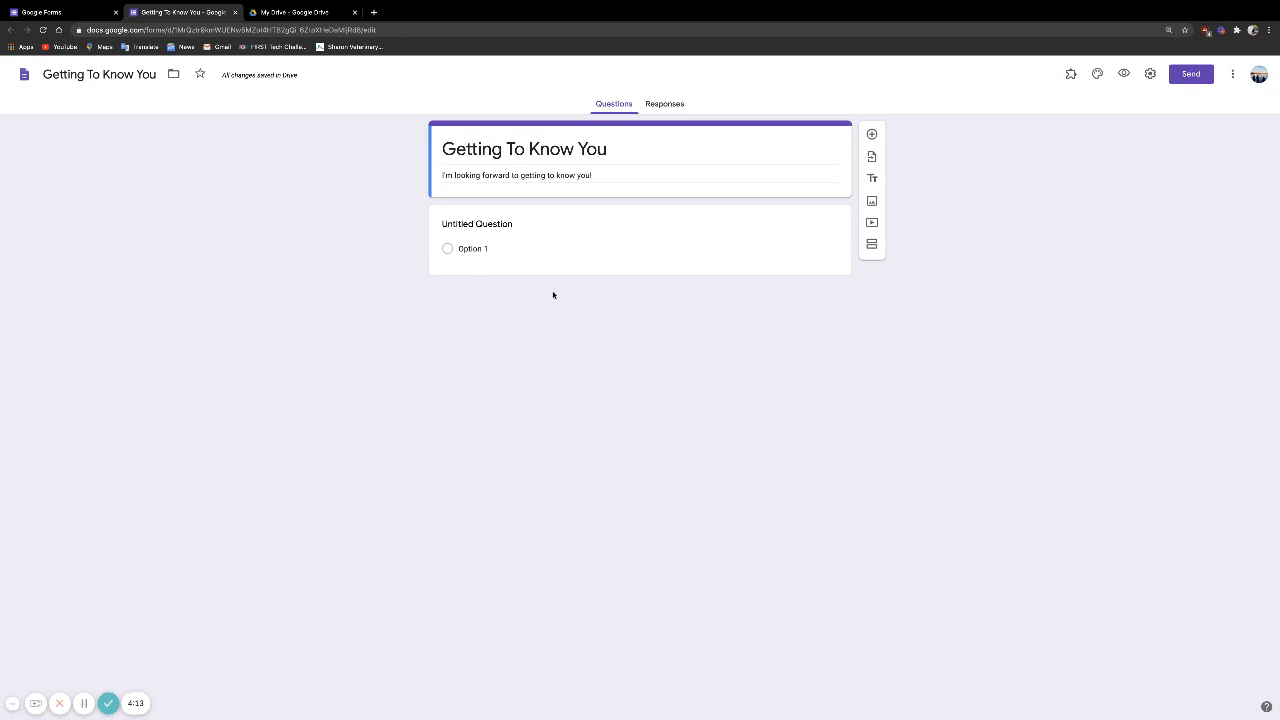
- Change the first question's text to "What's your favorite food?"
click(487, 226)
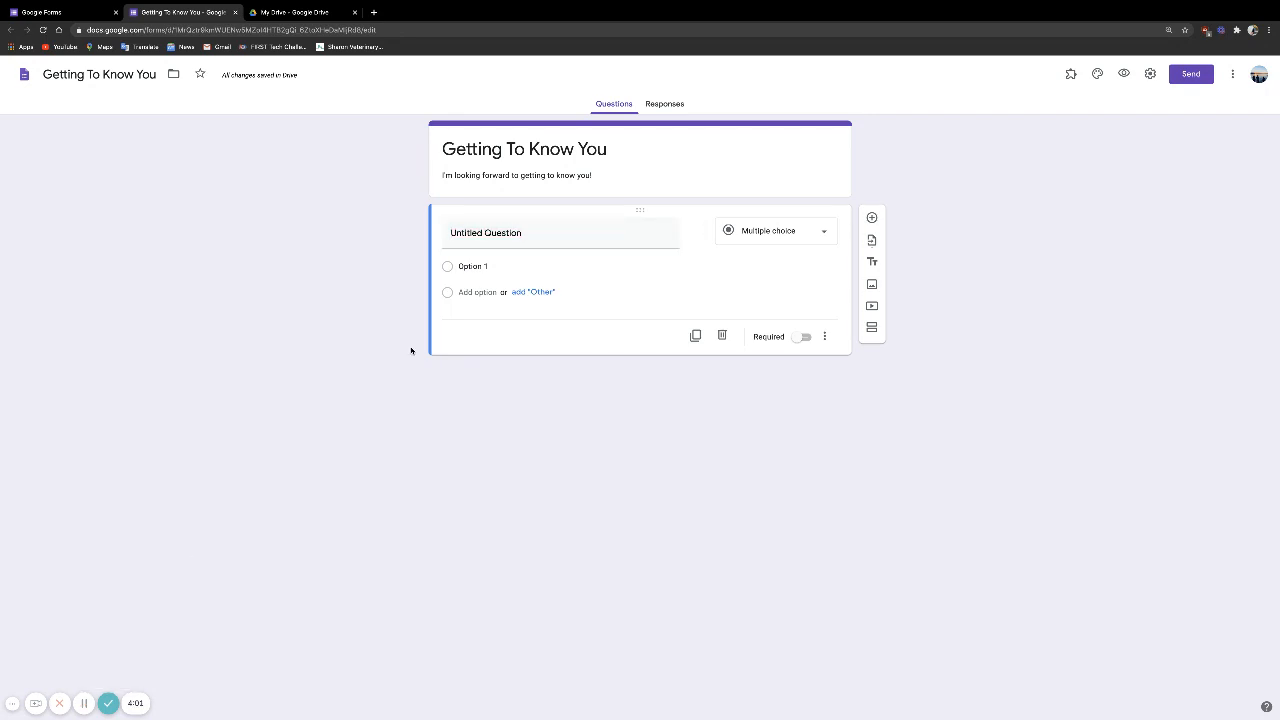
click(530, 232)
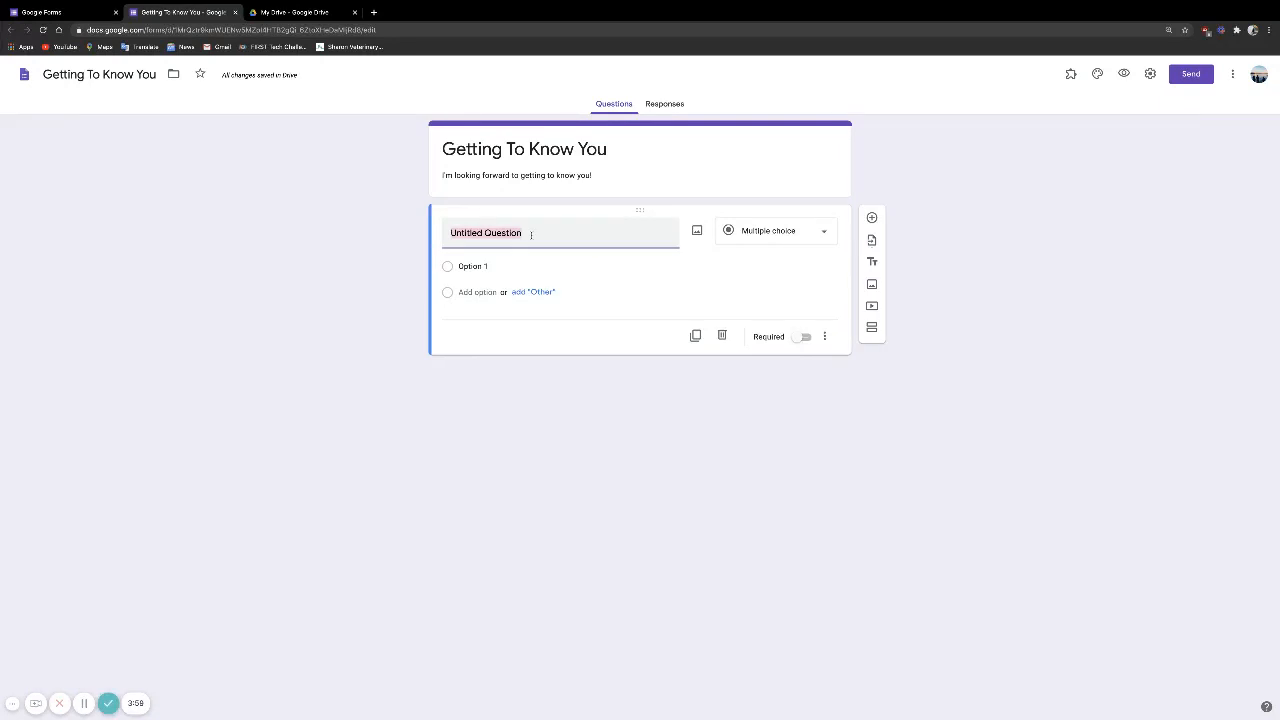
text(What's your favorite food?)
- Make the favorite food question multiple choice with the options Candy, Pizza and Fruit
click(737, 240)
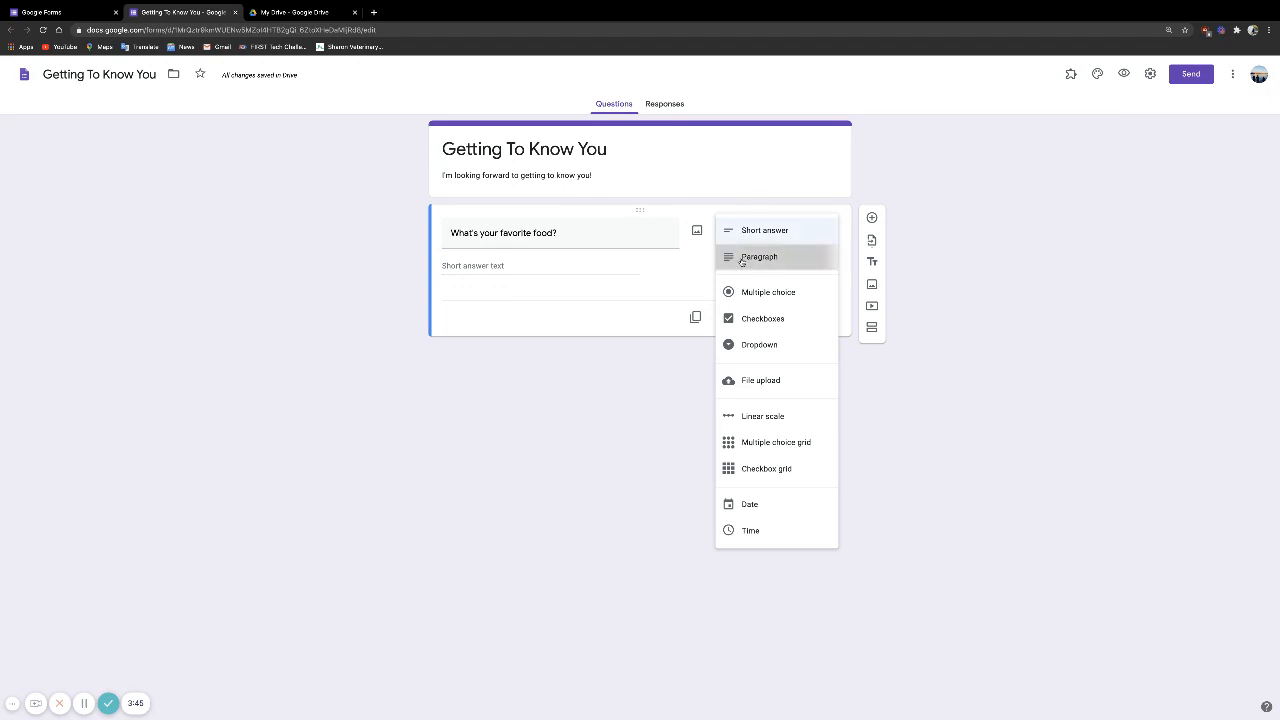
click(750, 257)
click(749, 243)
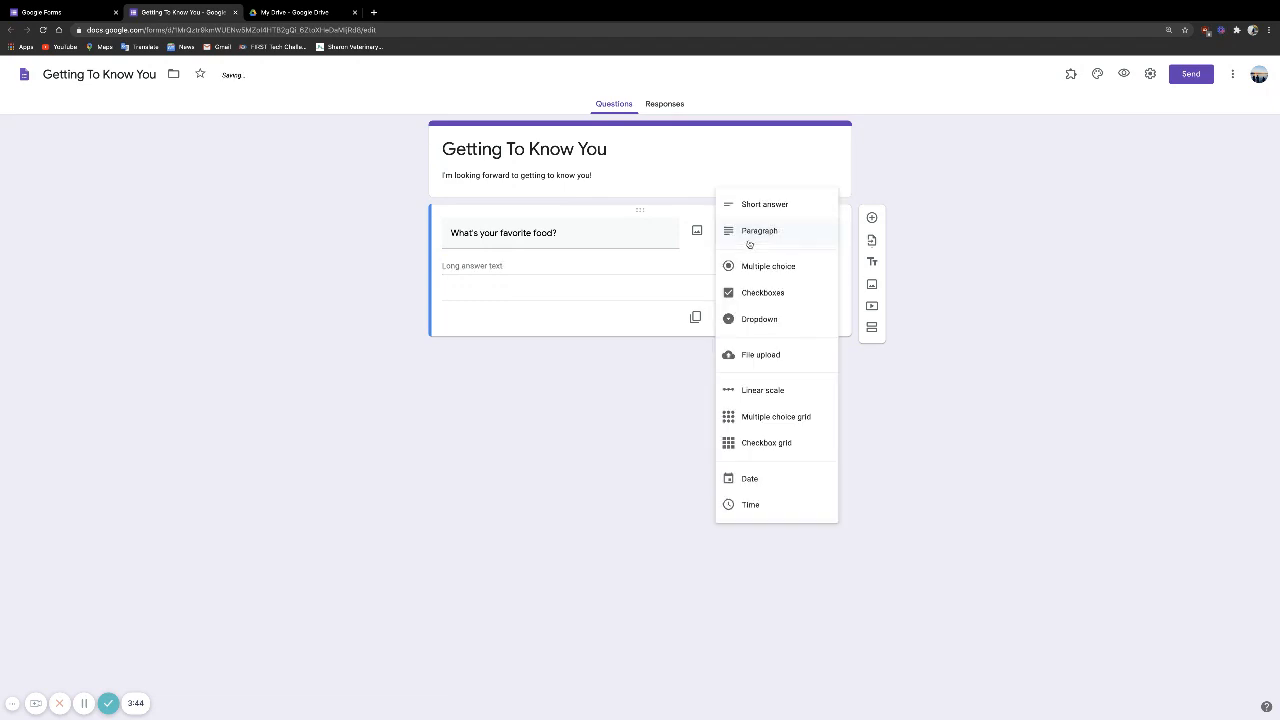
click(759, 268)
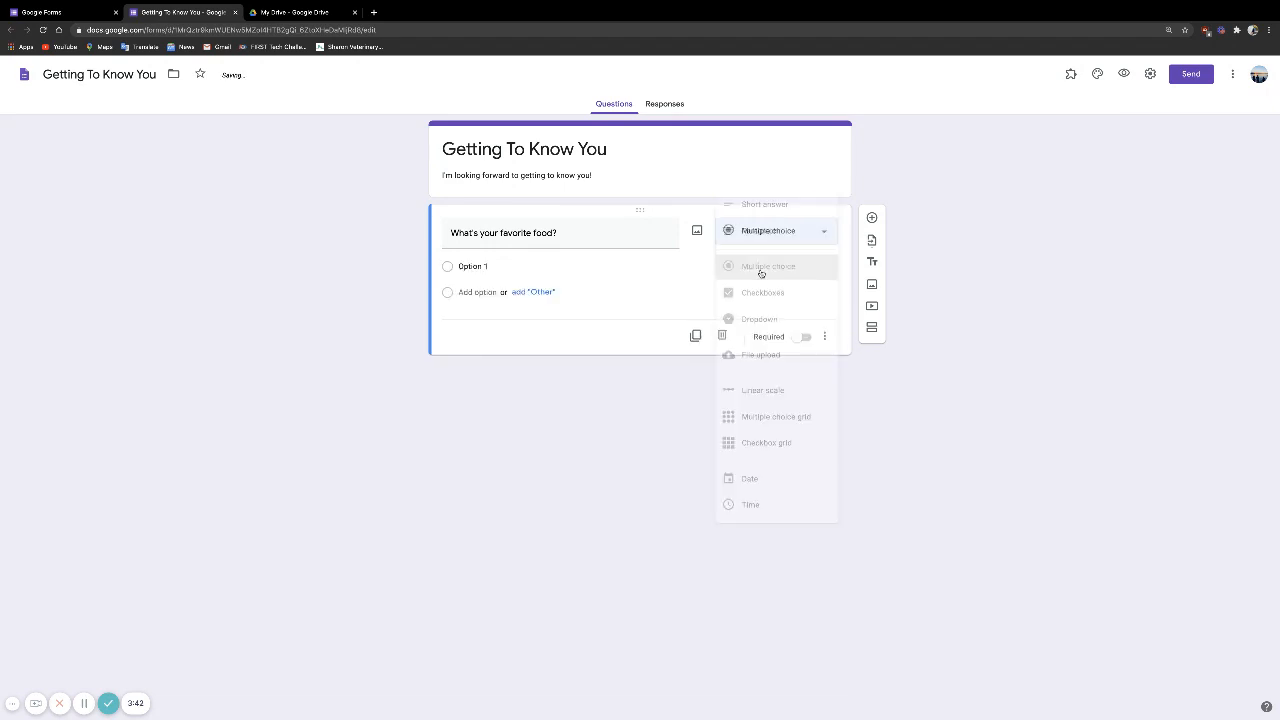
click(470, 267)
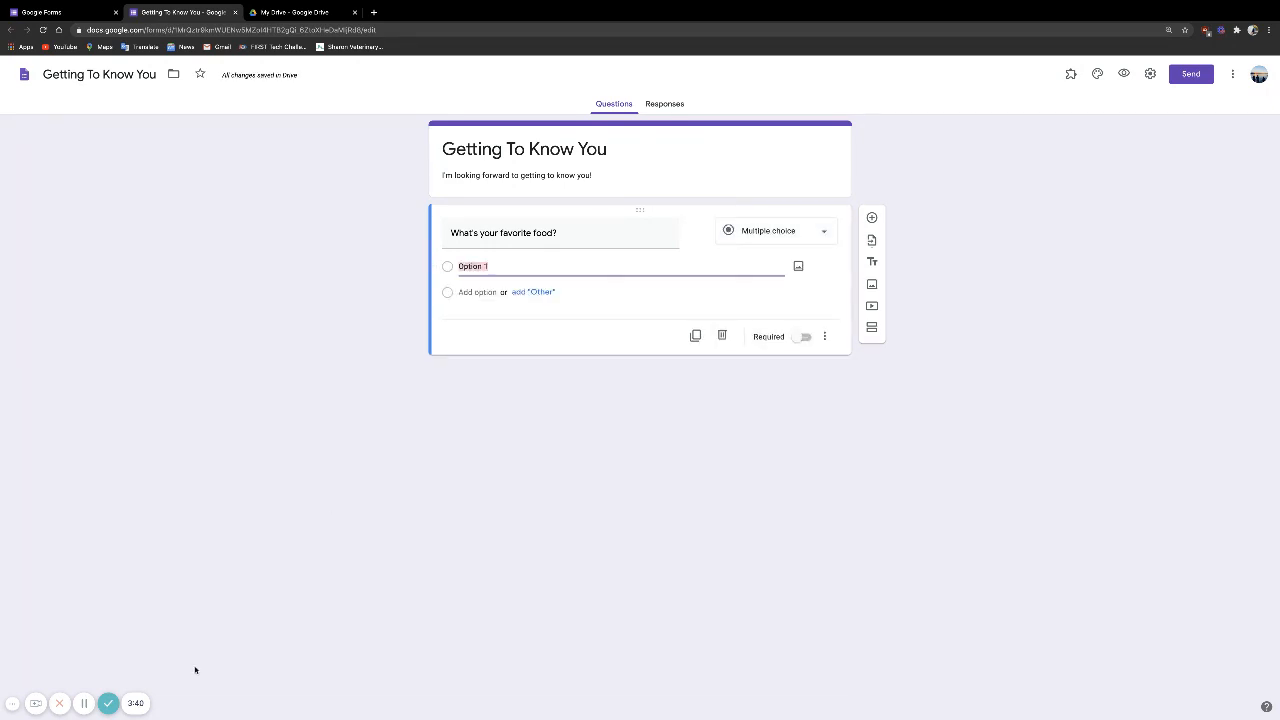
text(Candy Pizza Fruit)
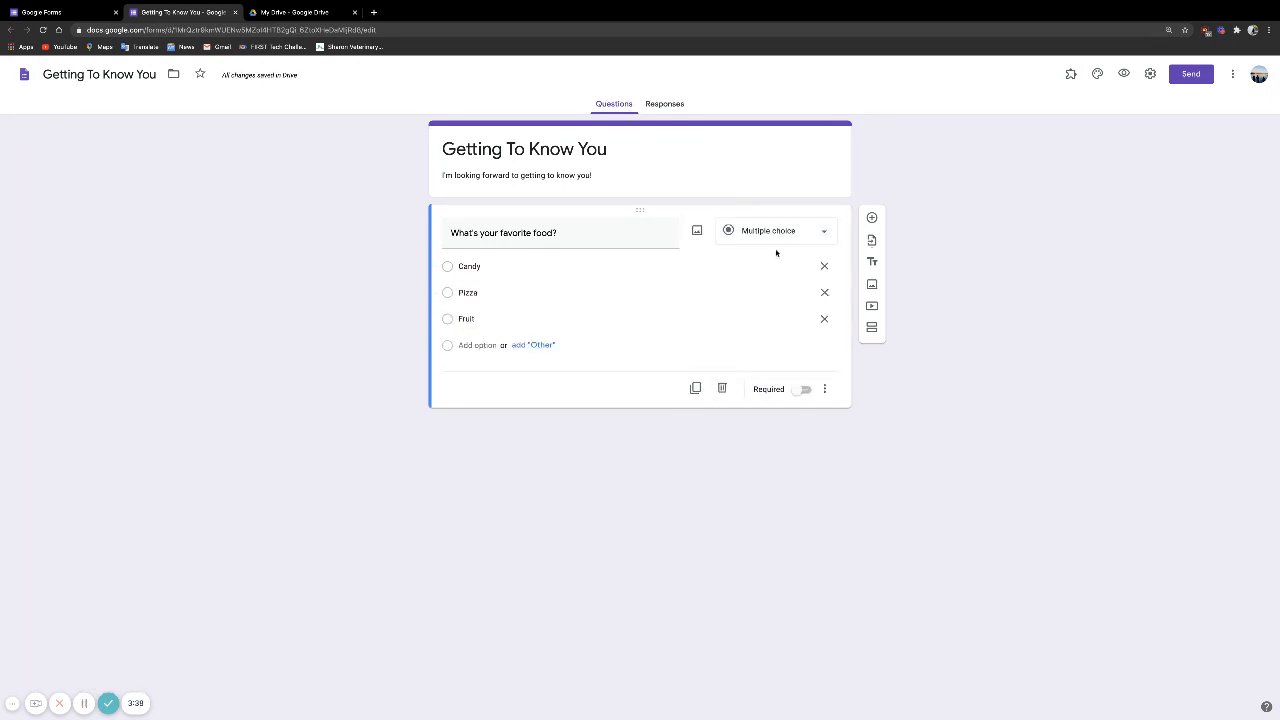
- Change the favorite food question to checkboxes and add an "Other" option
click(771, 243)
click(764, 262)
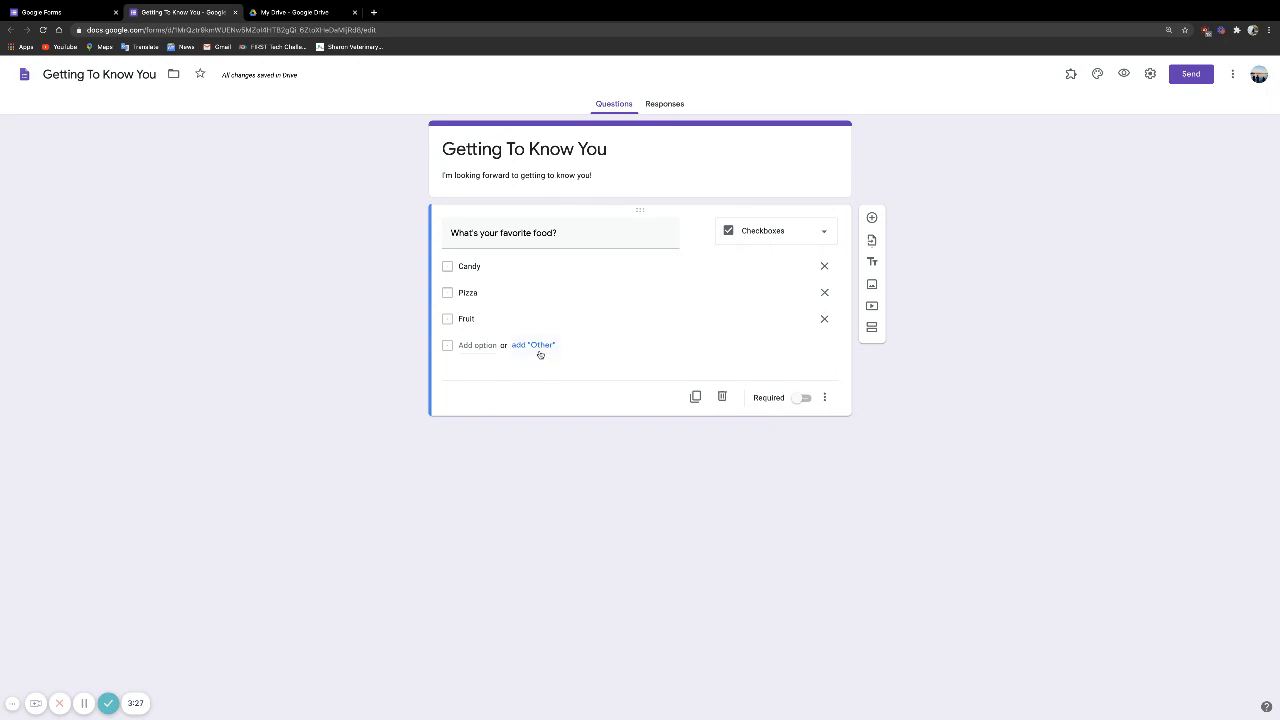
click(762, 235)
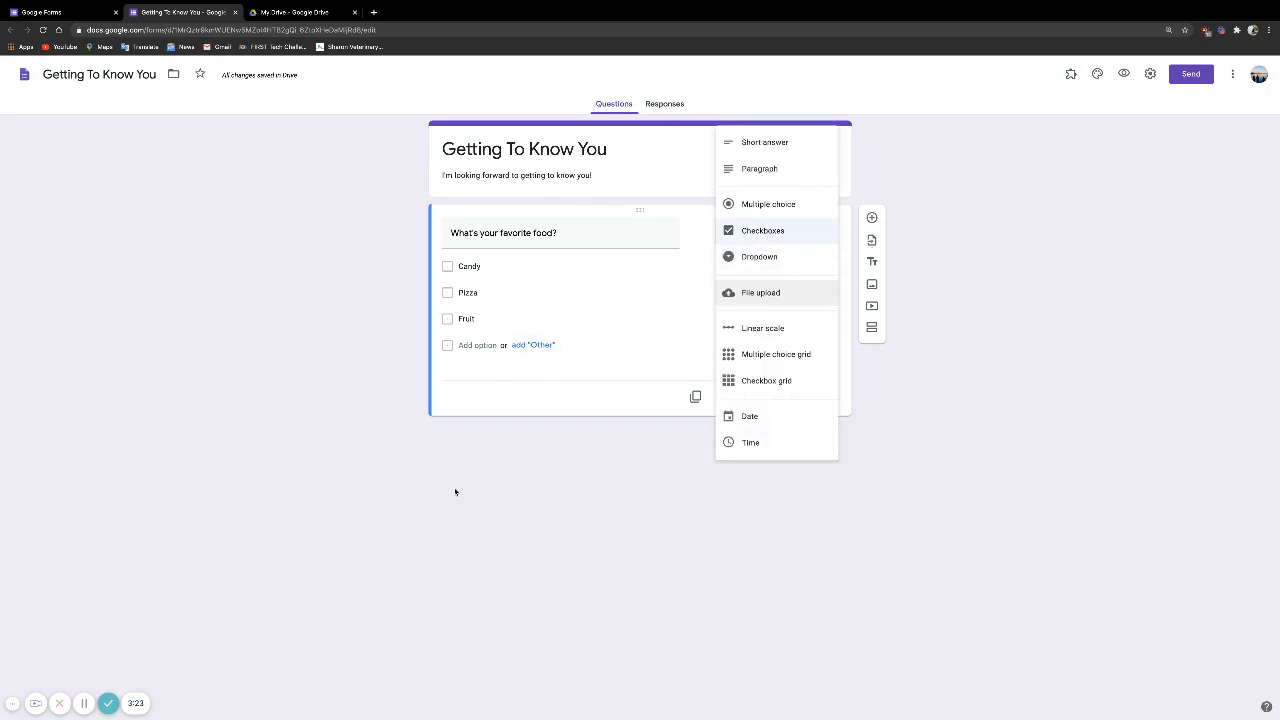
click(476, 465)
click(525, 346)
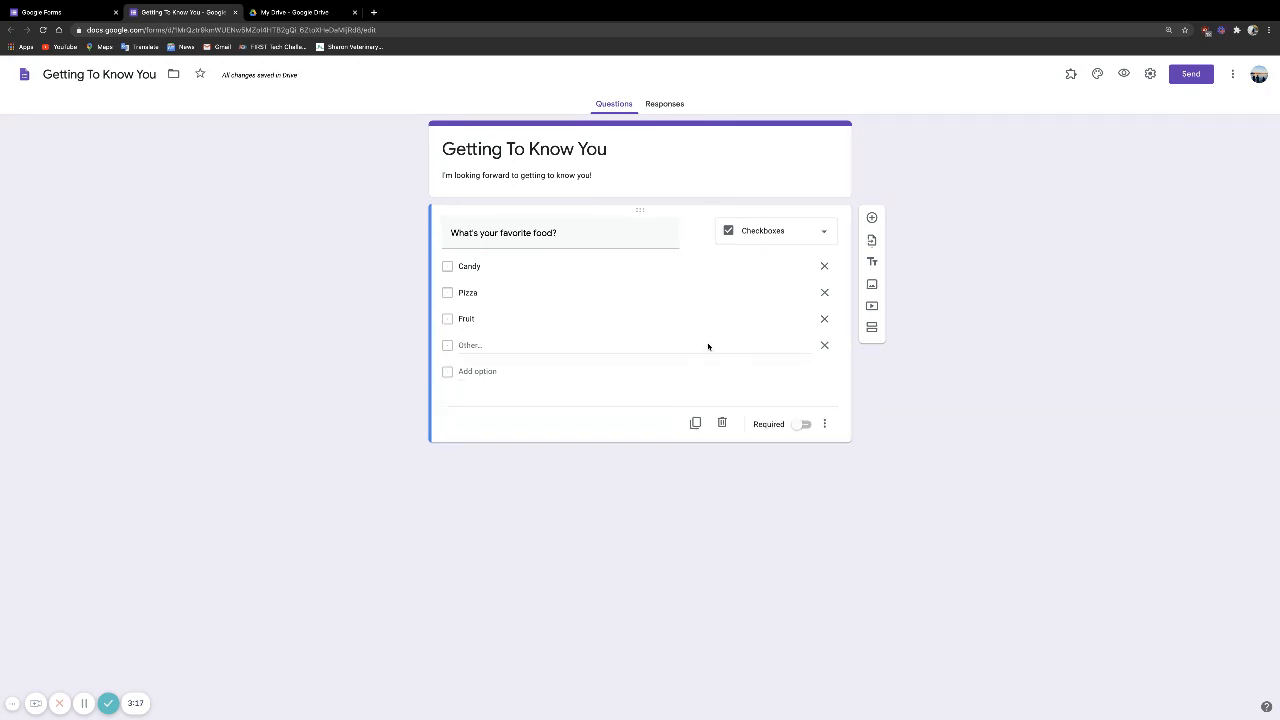
- Add a checkboxes question "What sports do you like to play?" with options Swimming, Track and Field, Cross Country, Soccer, None and Other
click(871, 217)
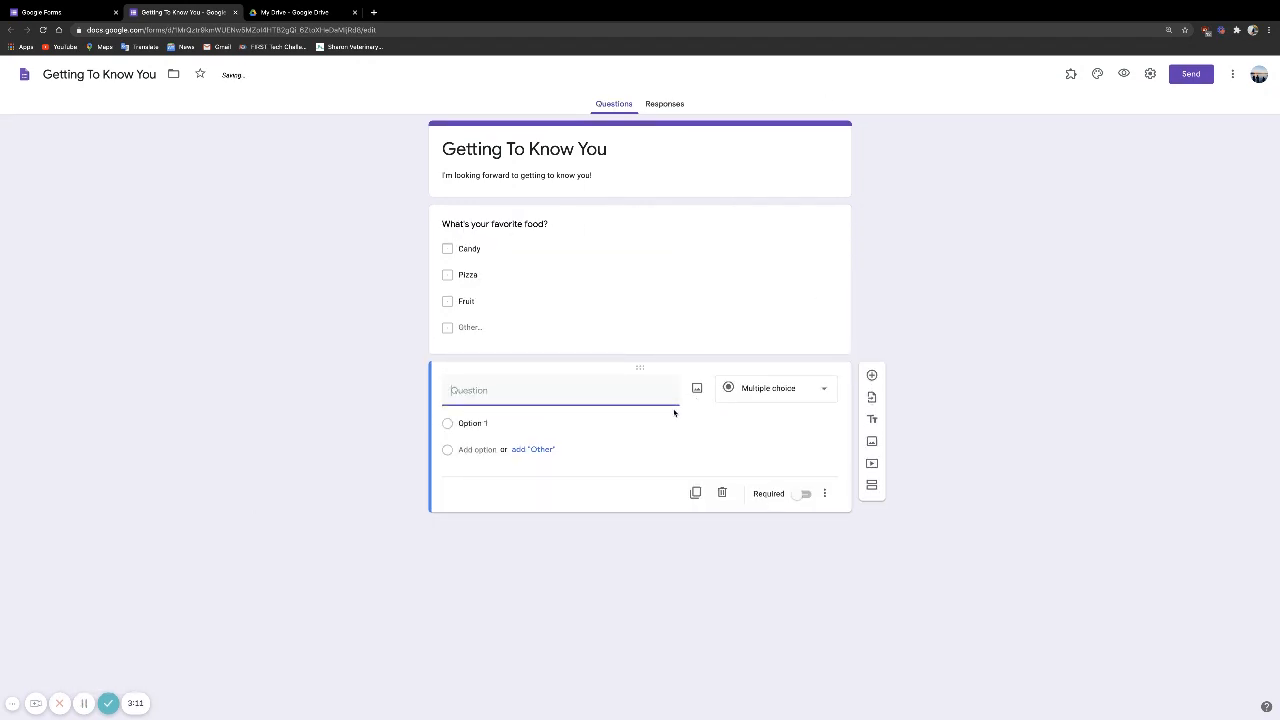
text(What sports do you like to play?)
click(903, 372)
click(797, 389)
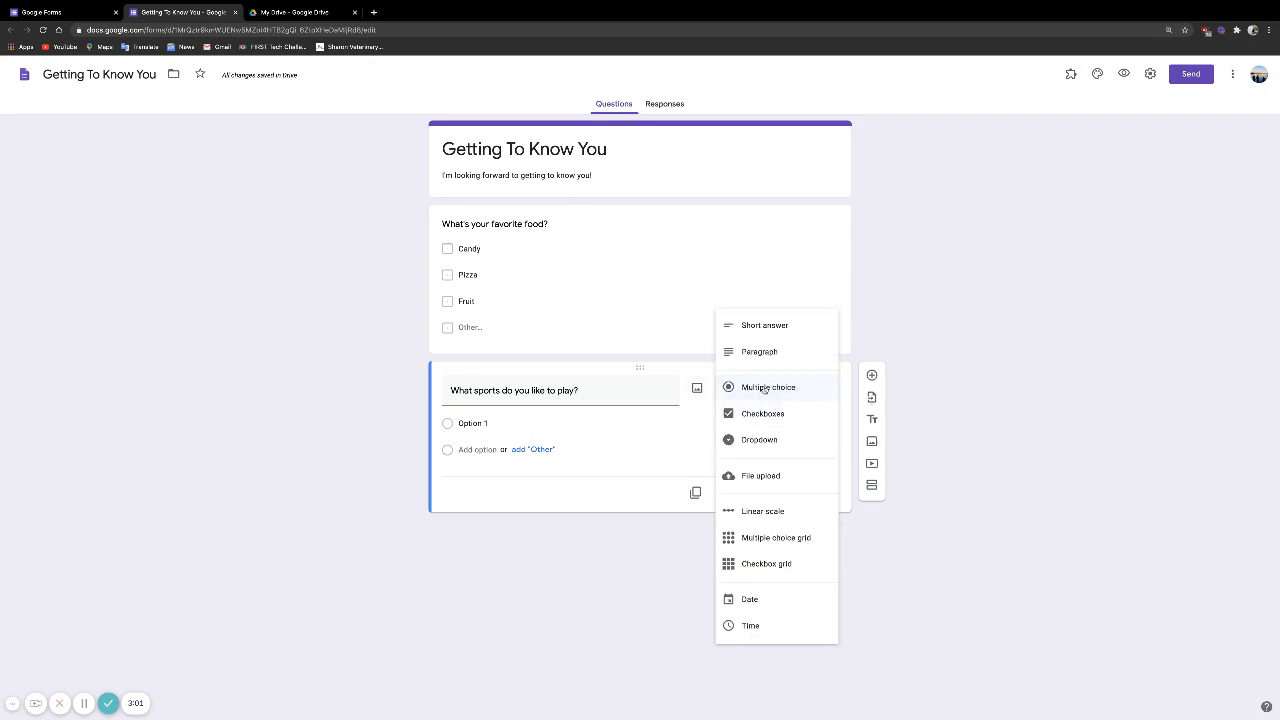
click(763, 413)
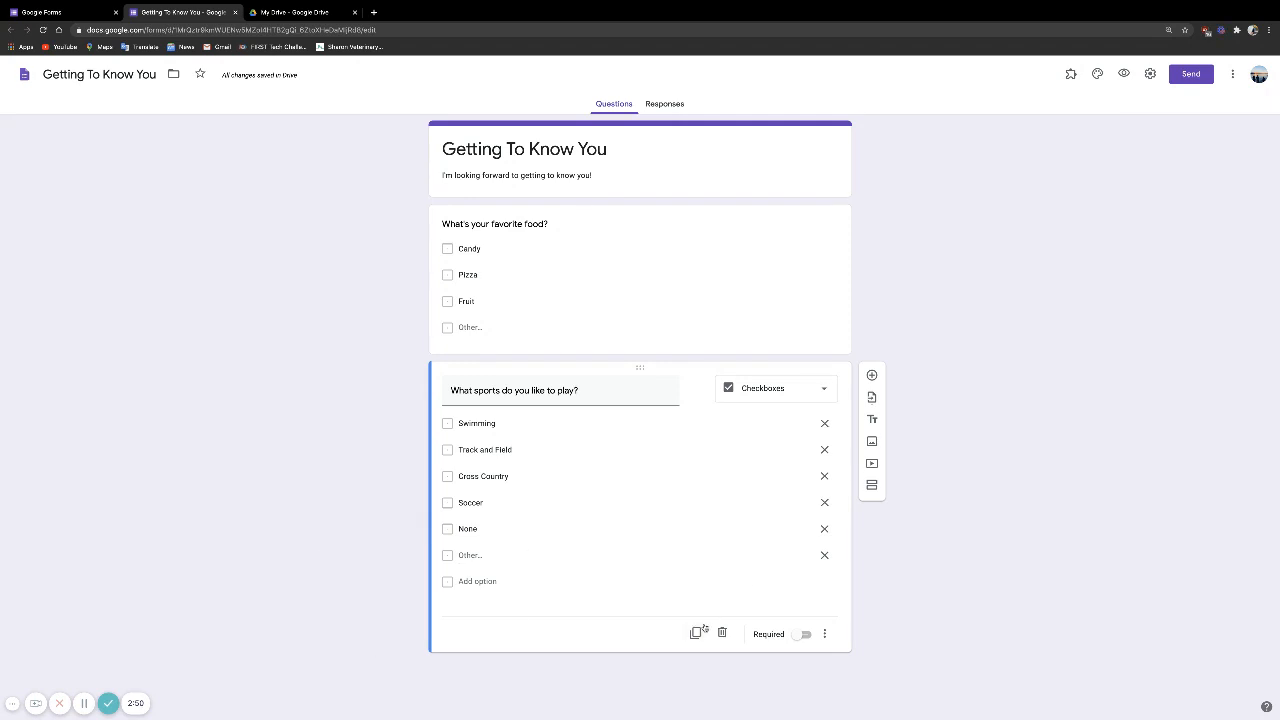
- Duplicate the sports question, keeping checkboxes as the copy's question type
click(696, 633)
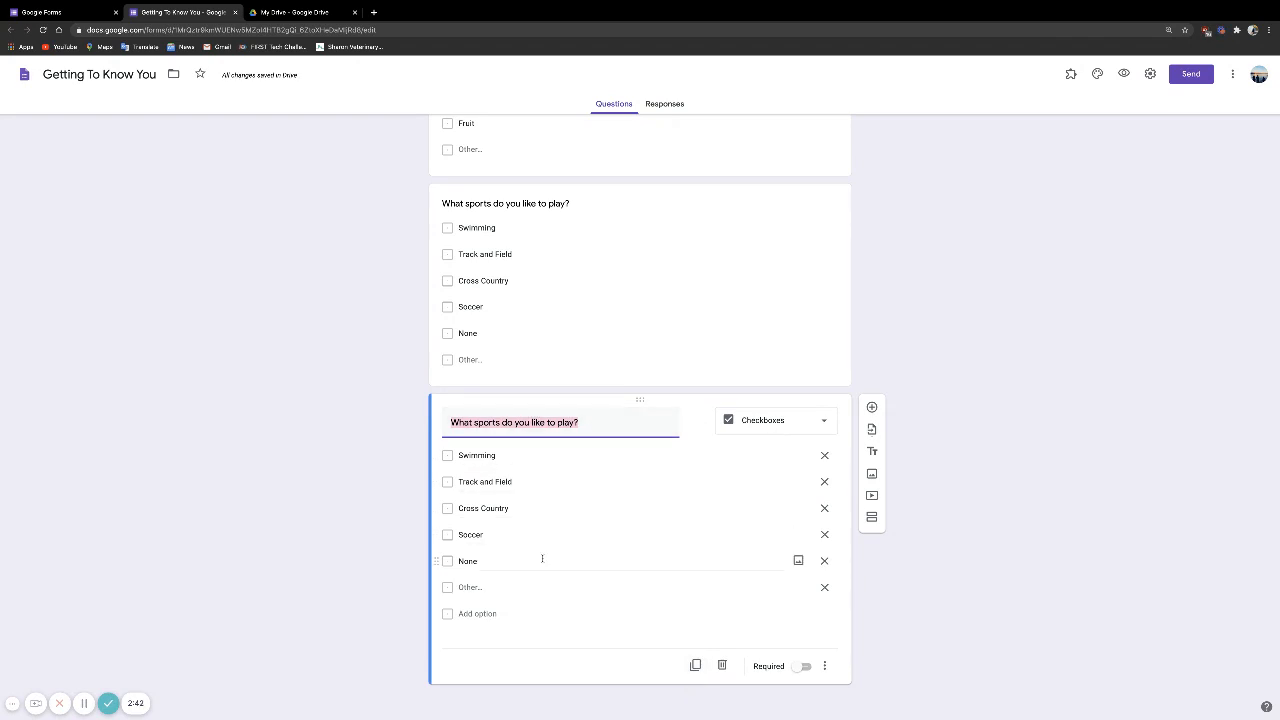
click(788, 416)
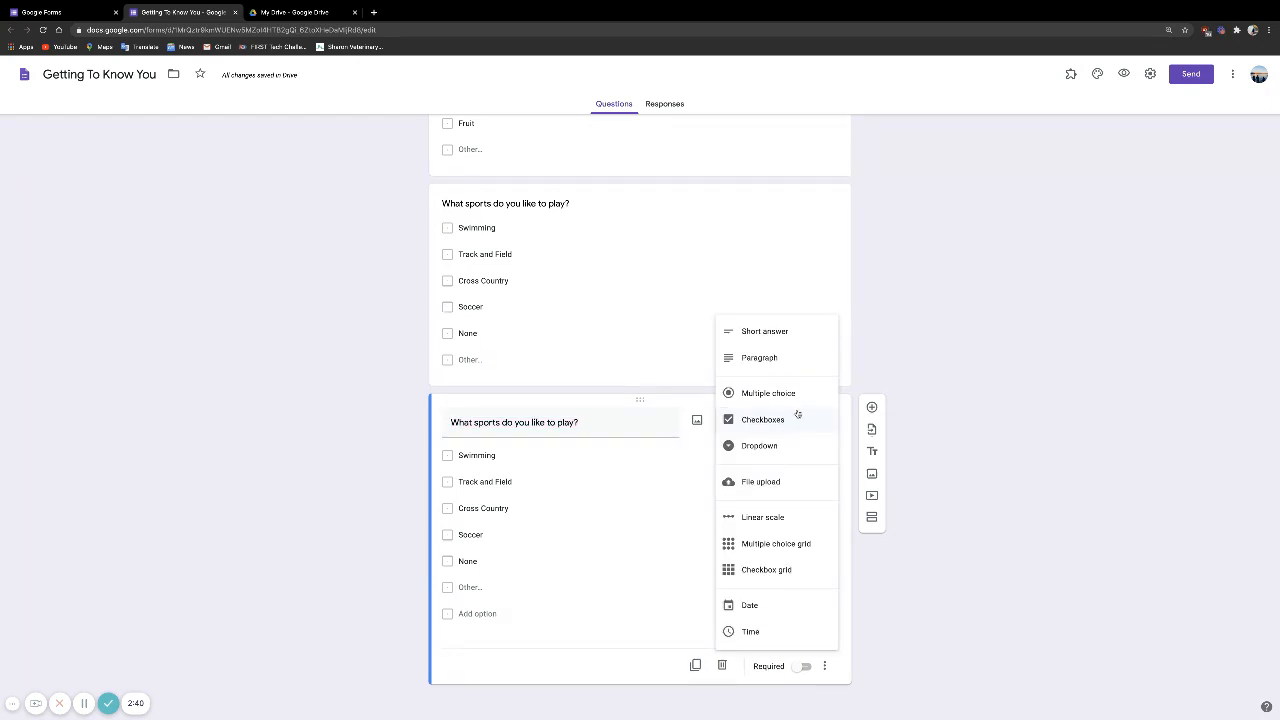
click(997, 414)
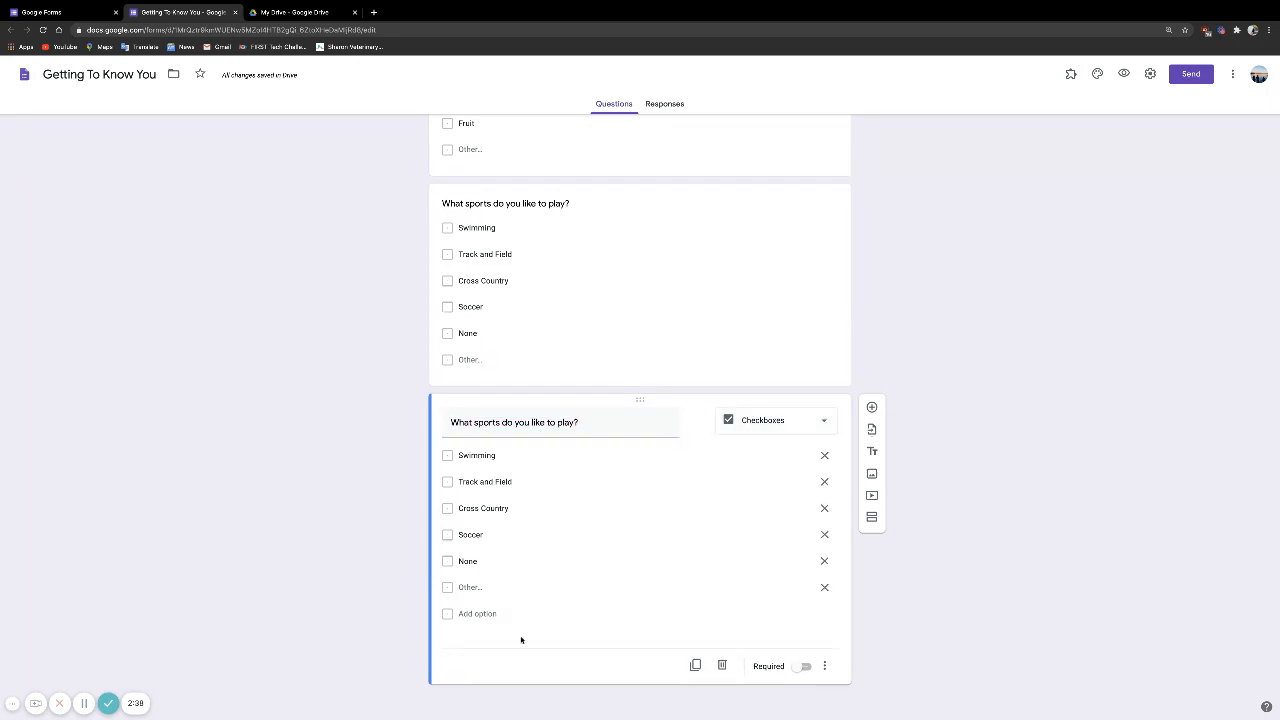
- Make the favorite food question required
scroll(750, 356, up, 3)
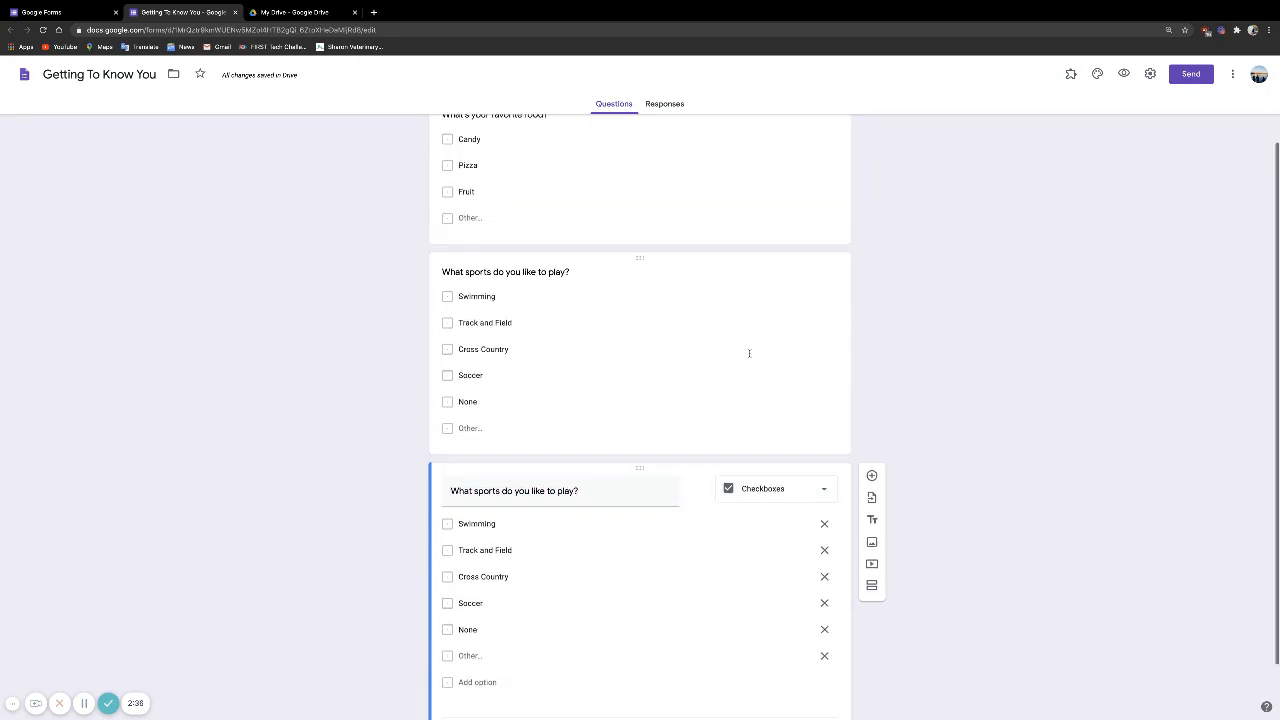
click(750, 350)
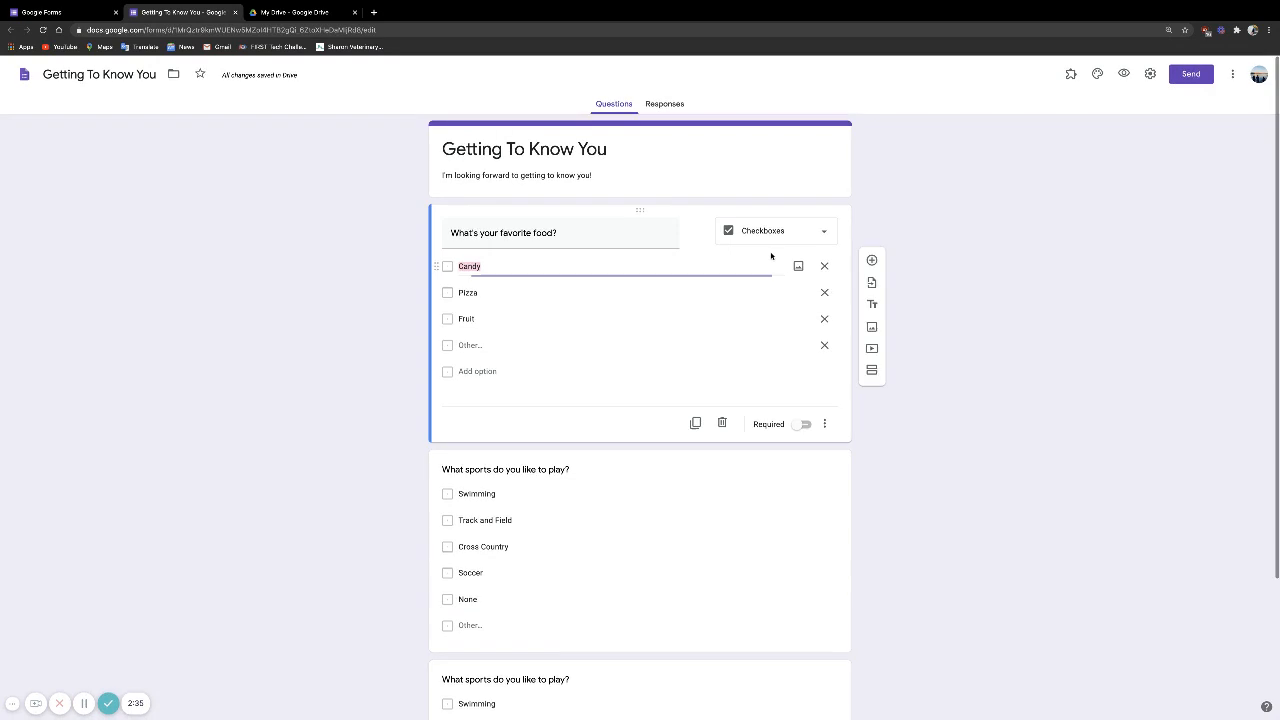
click(803, 425)
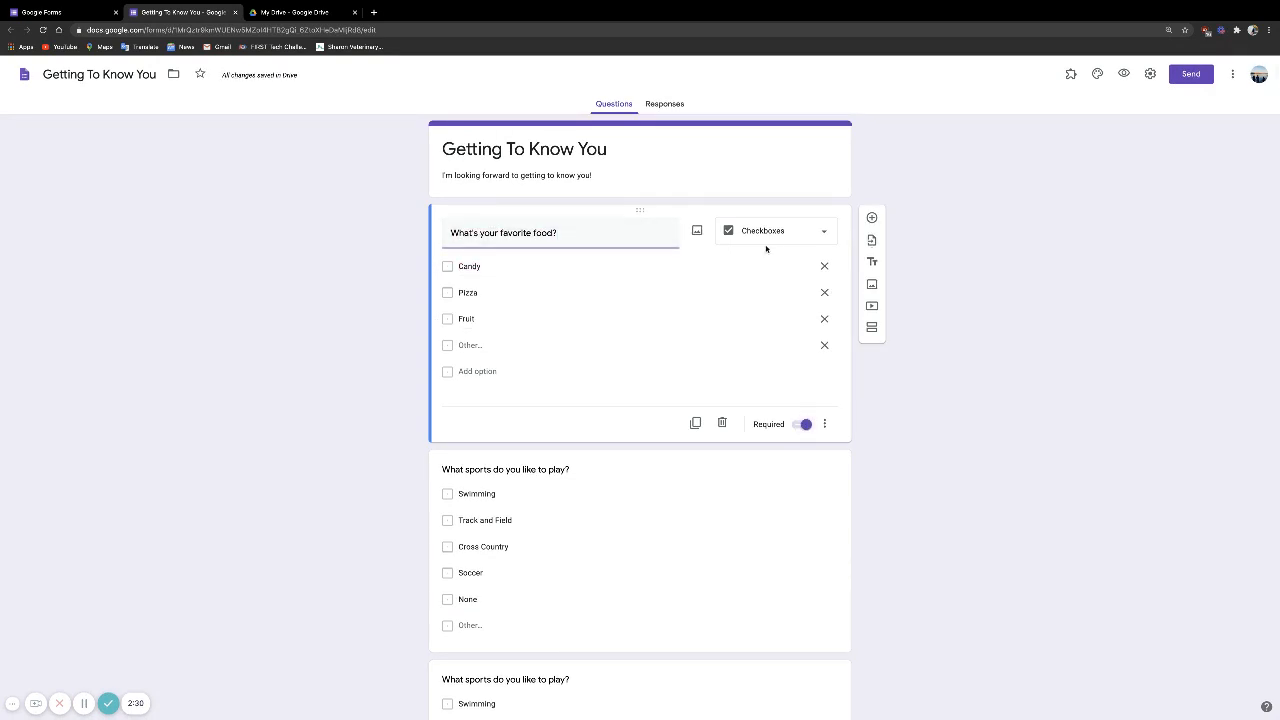
- Delete the first of the two sports questions and undo the deletion
scroll(820, 450, down, 1)
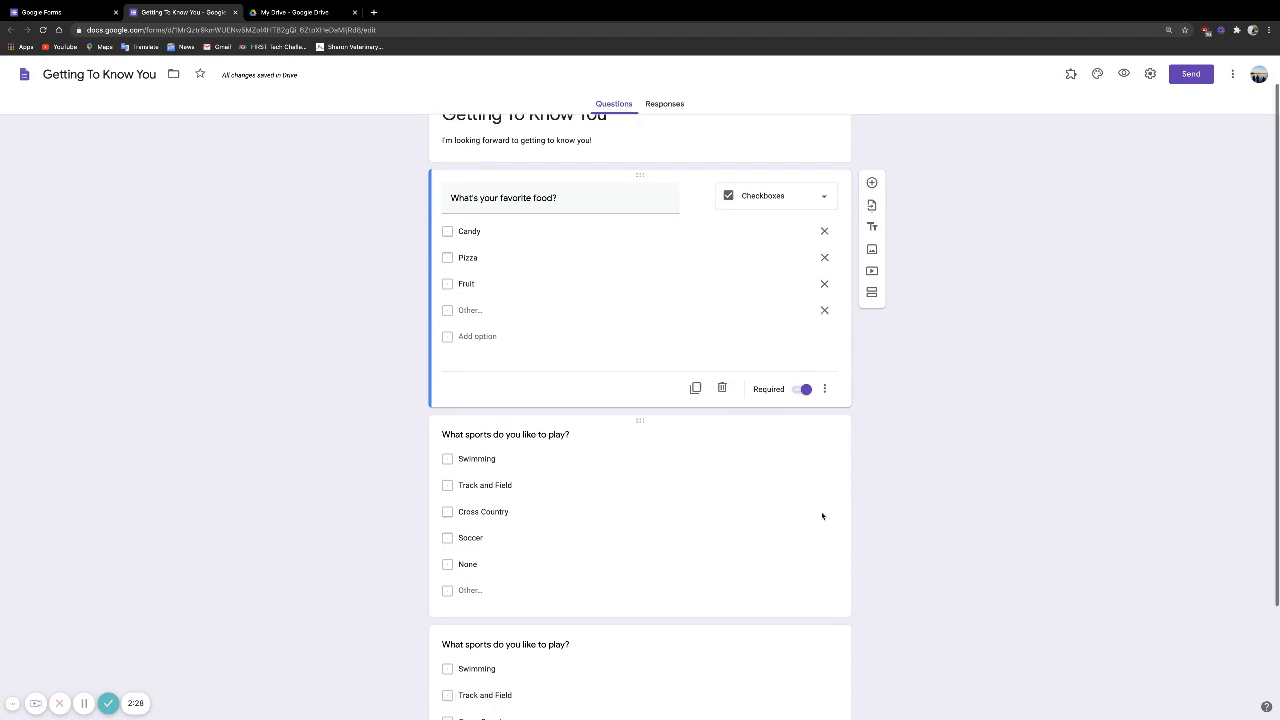
scroll(823, 514, down, 2)
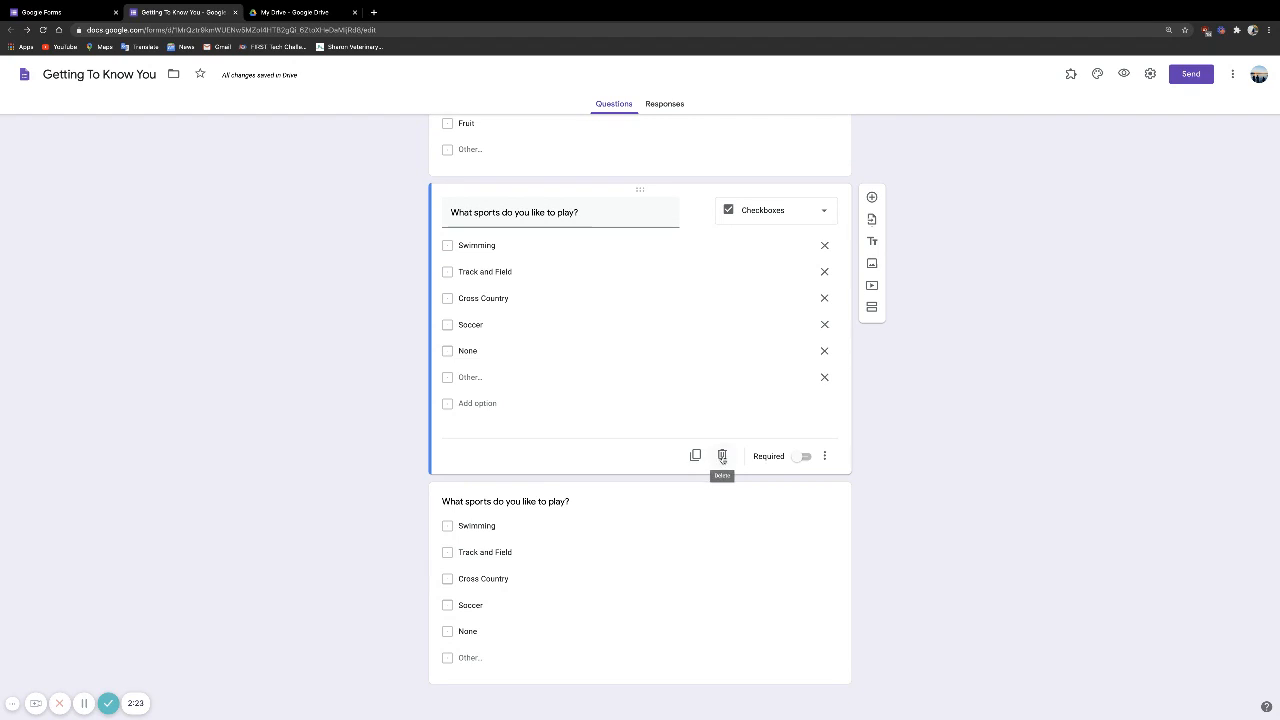
click(722, 456)
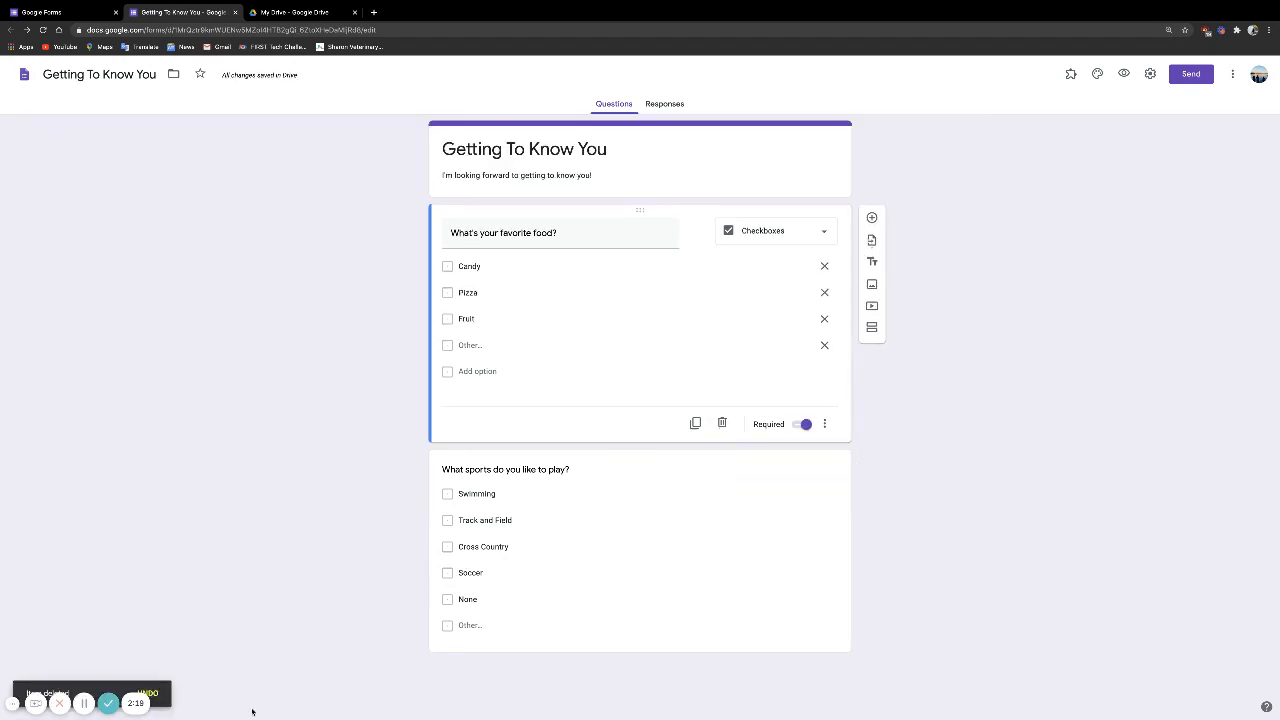
click(157, 694)
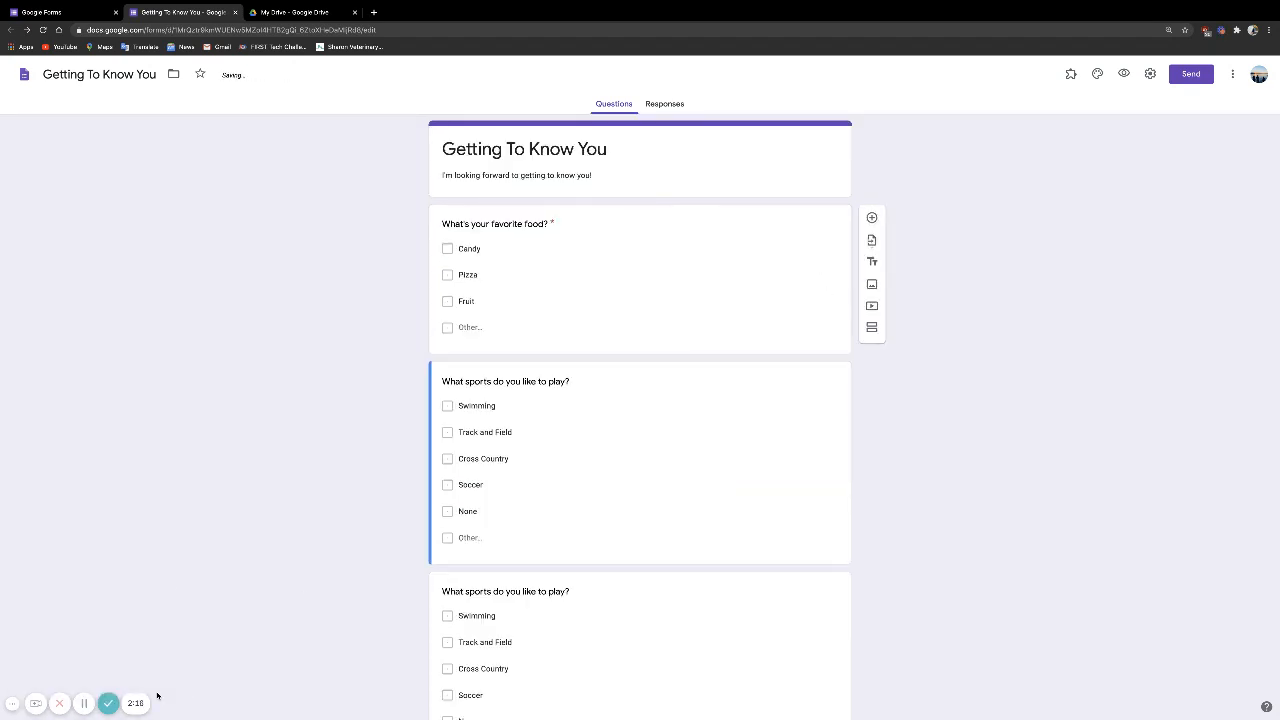
scroll(594, 489, down, 2)
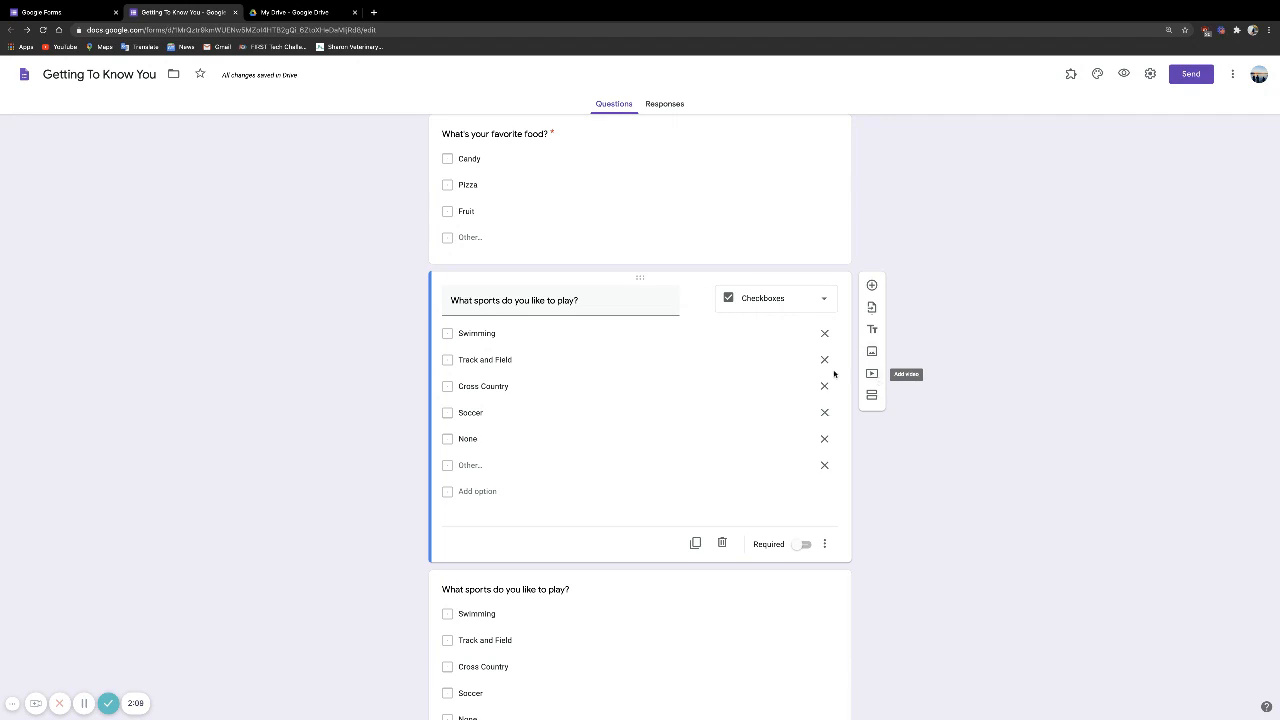
mouse_move(696, 301)
click(697, 301)
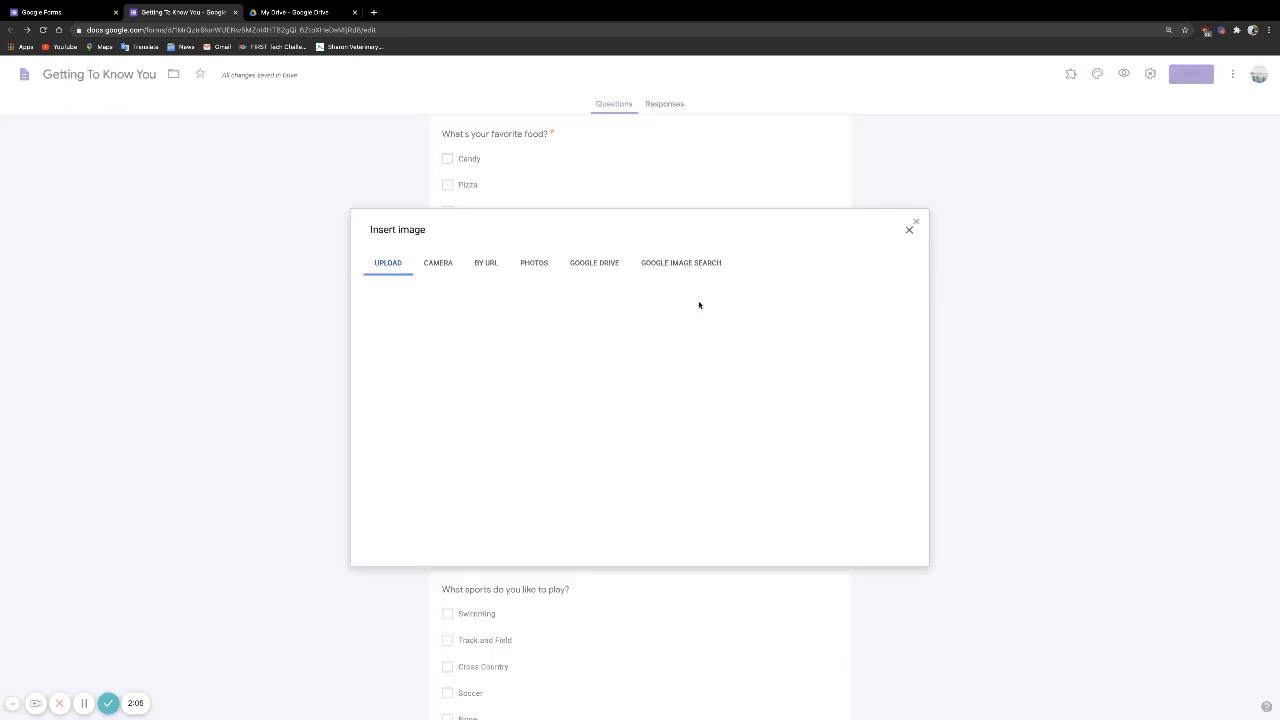
click(911, 230)
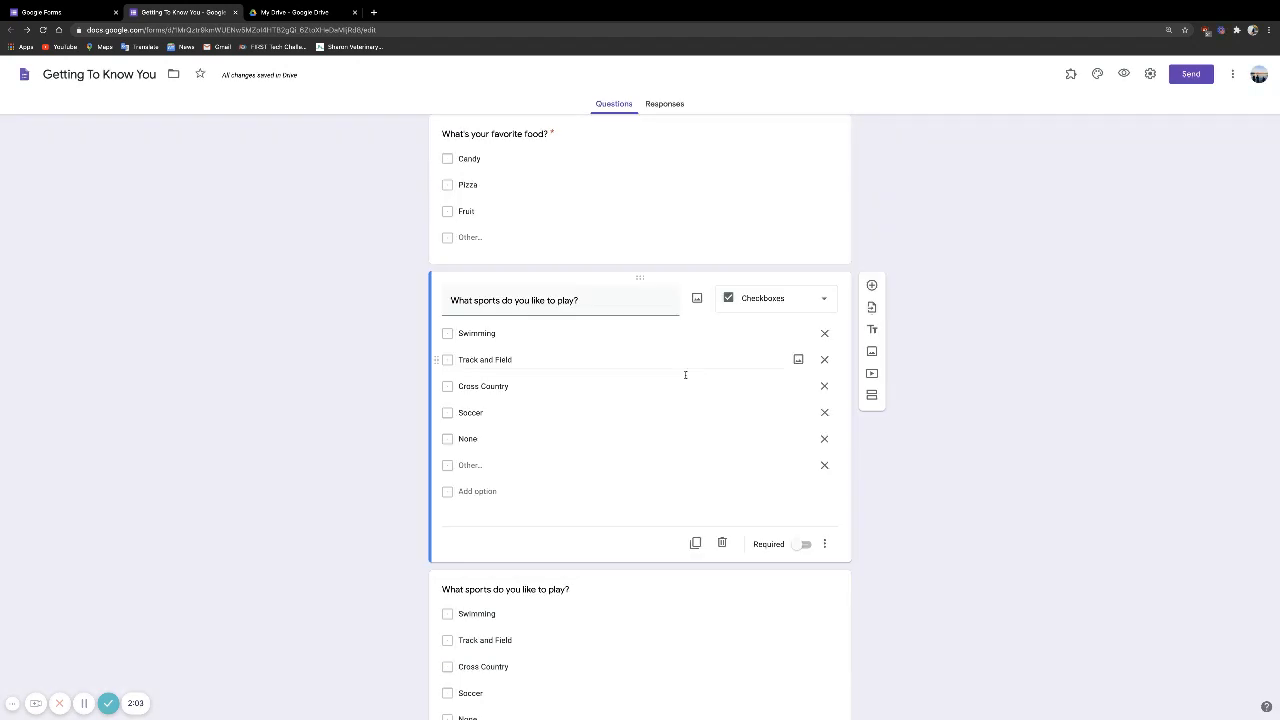
- Add a new section after the last sports question and view the navigation choices available after section 1
scroll(731, 600, down, 2)
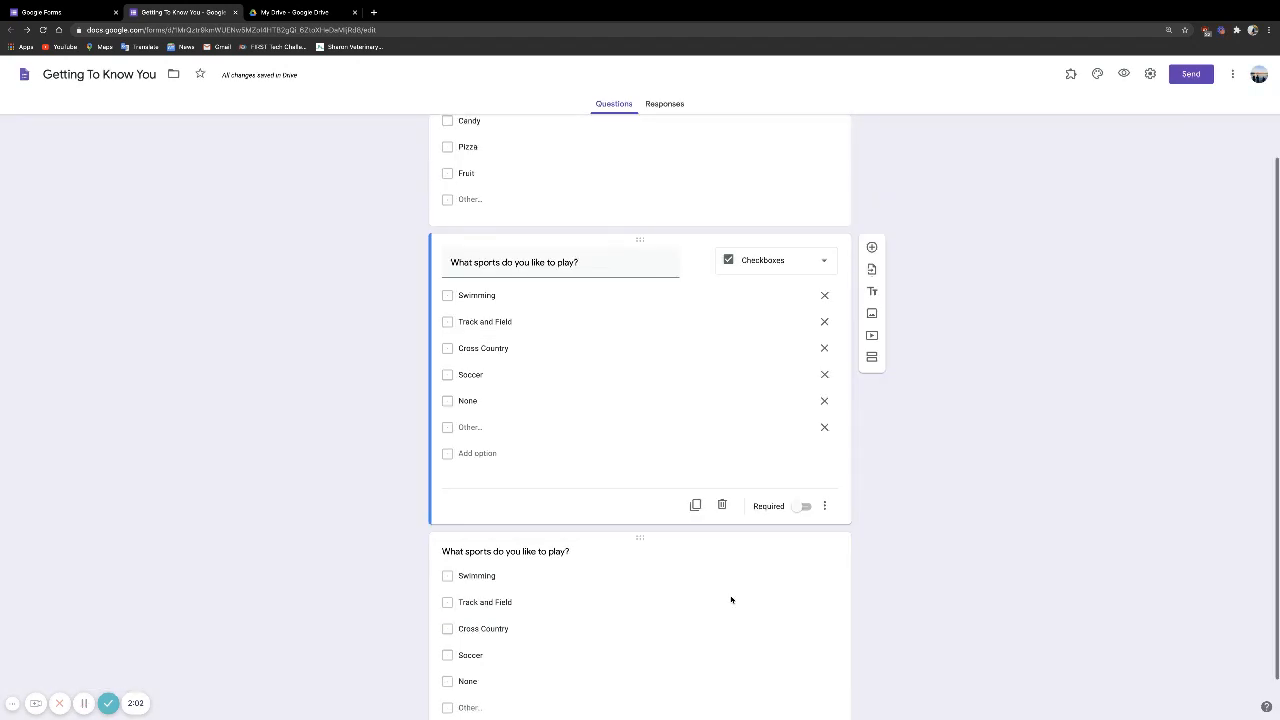
click(797, 602)
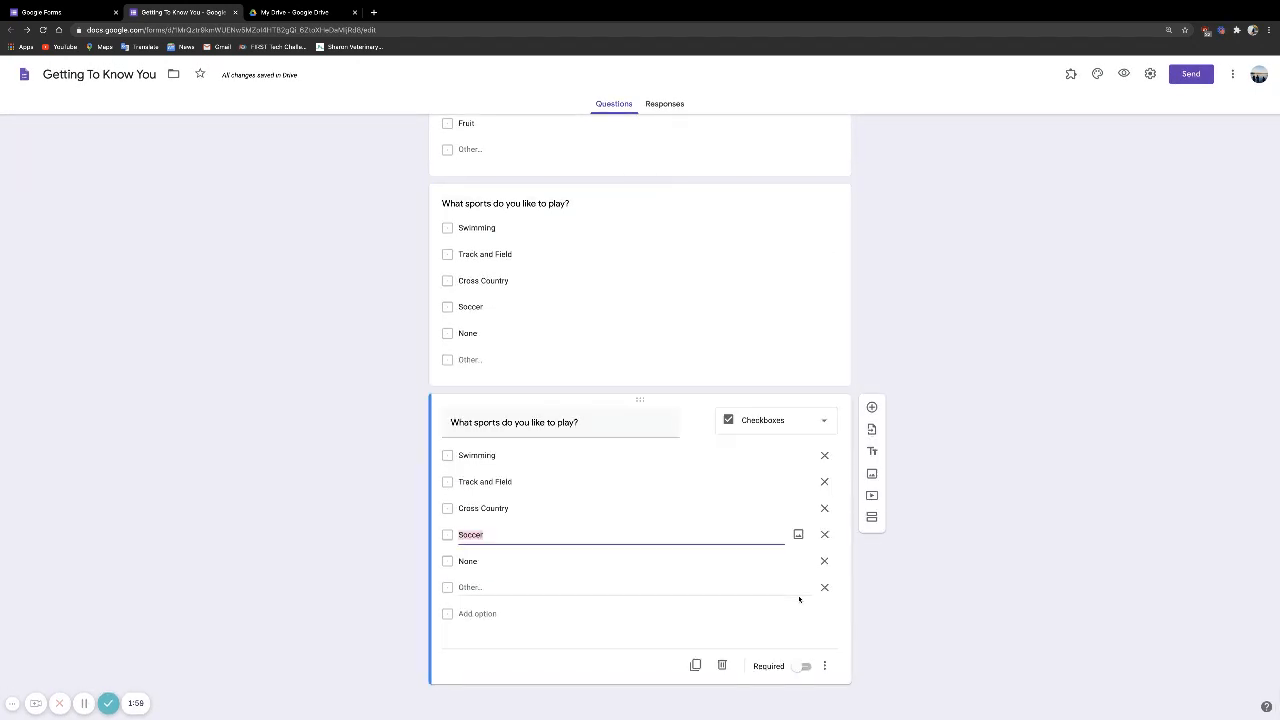
click(872, 517)
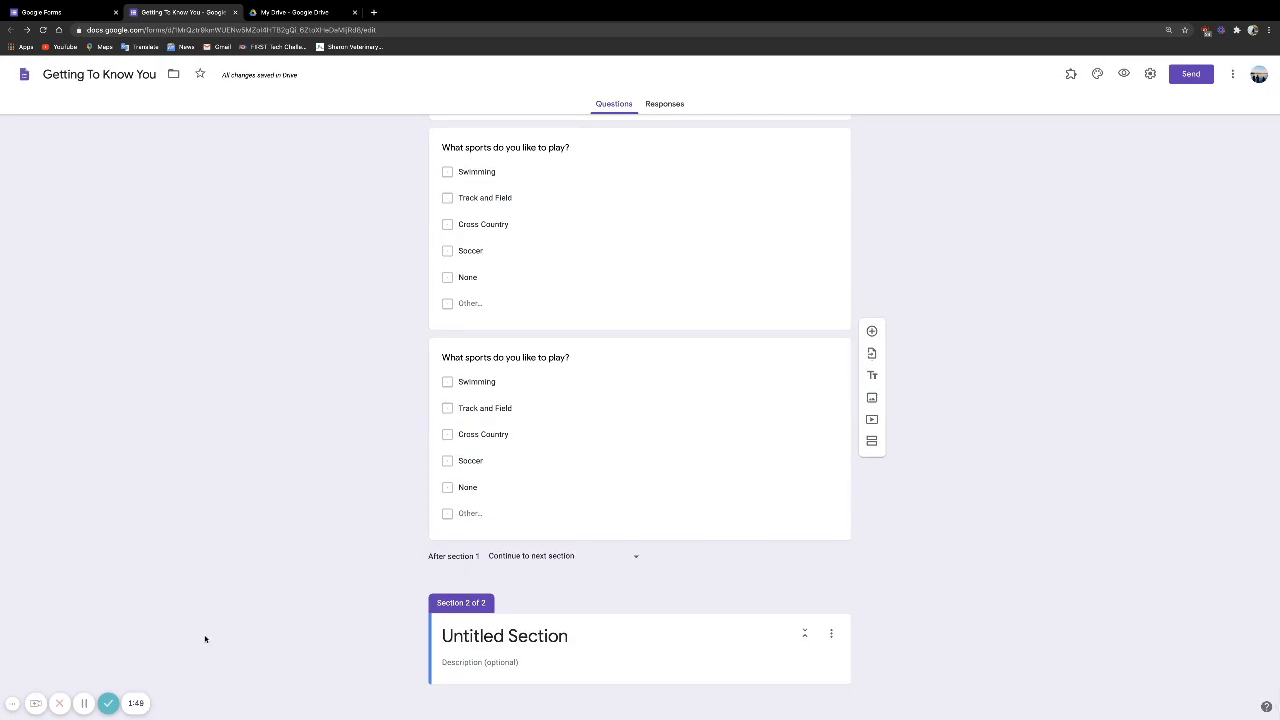
click(592, 559)
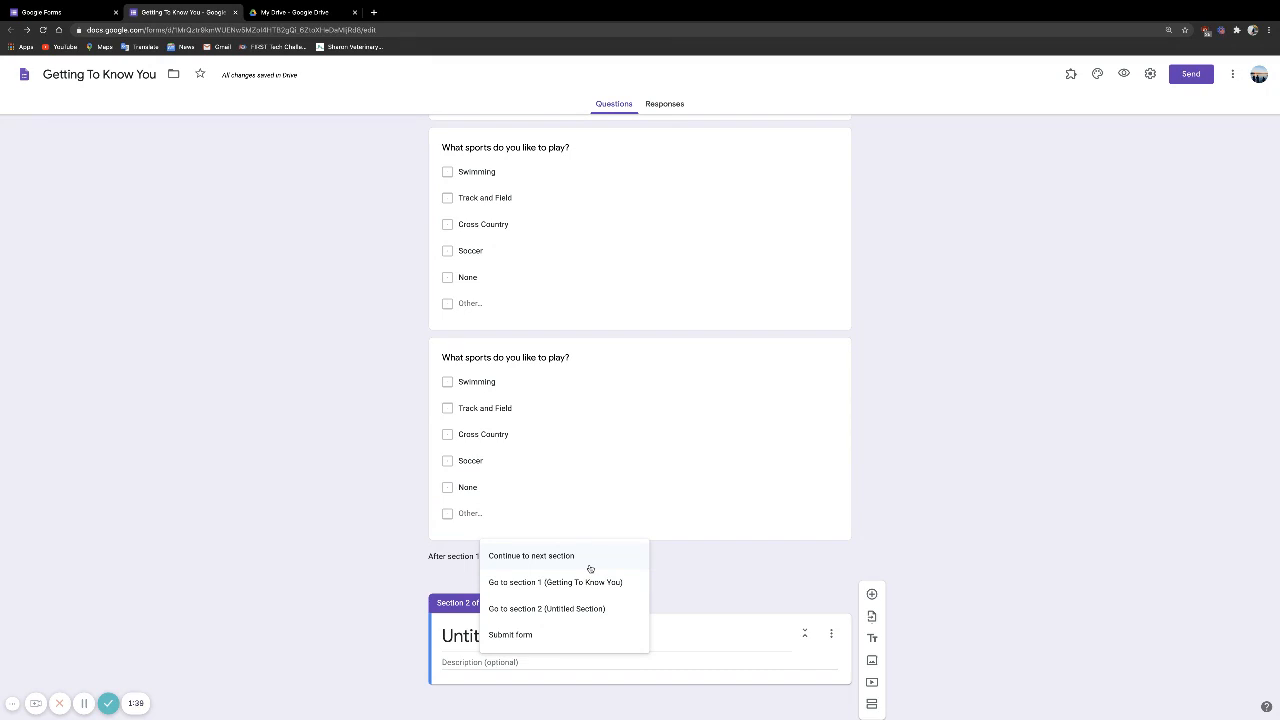
click(731, 576)
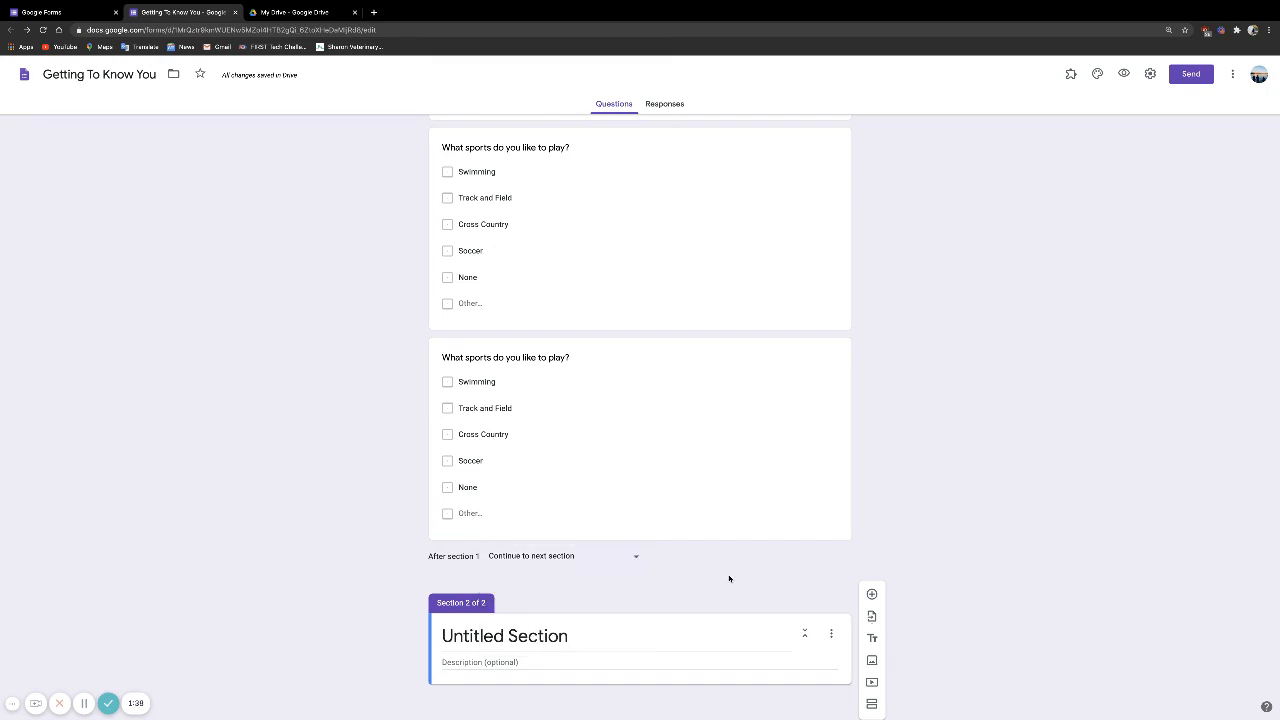
- Title section 2 "What do you want your teachers to know about you?"
click(586, 633)
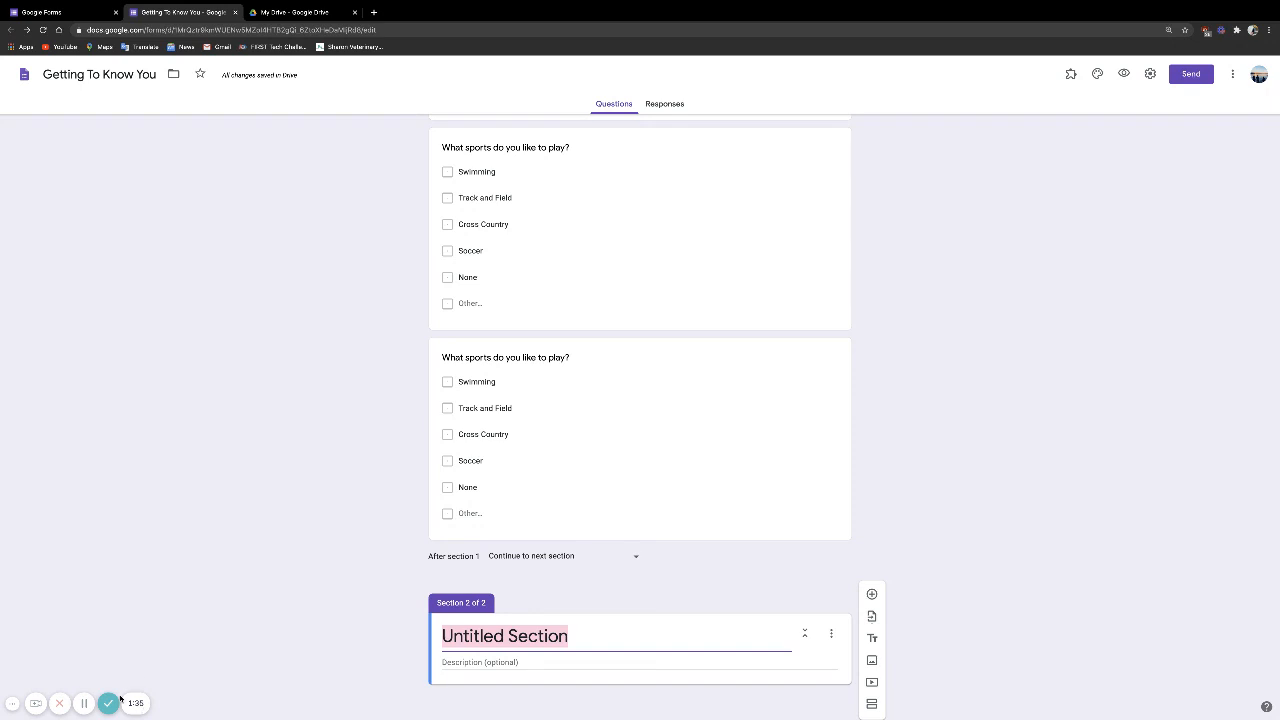
text(What)
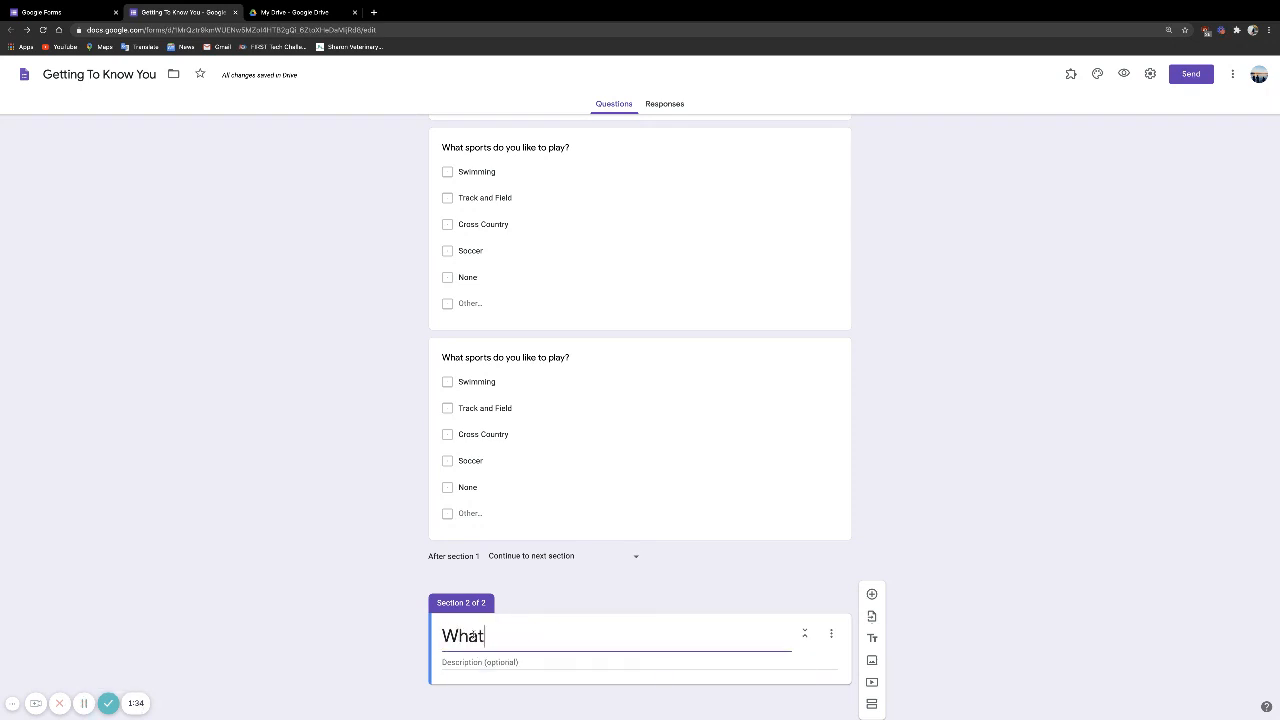
text( do you want your)
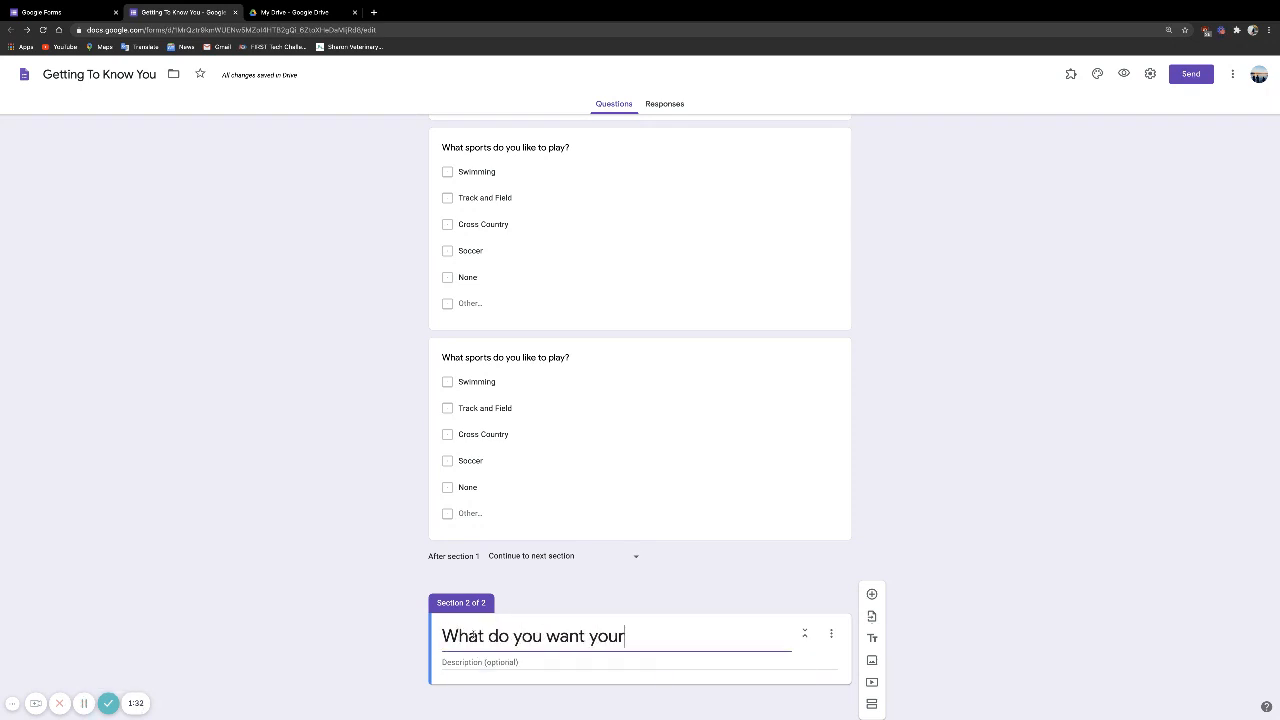
text( teachers to know)
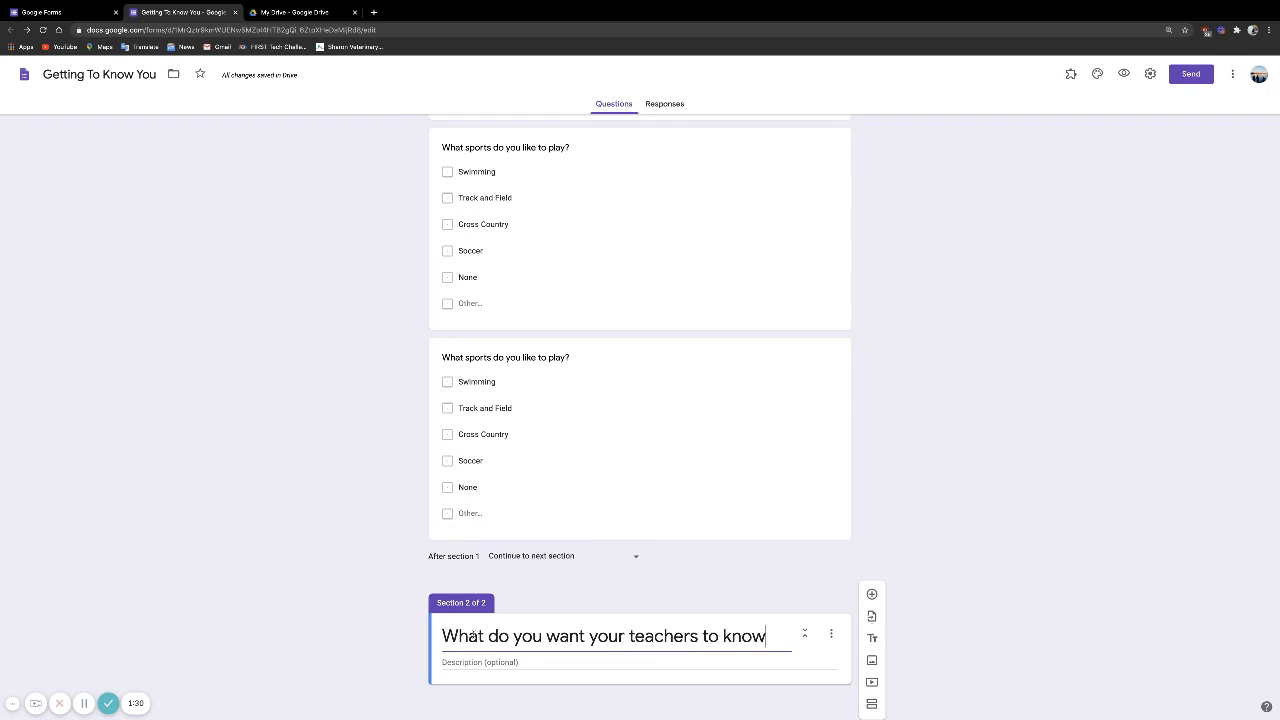
text( about you?)
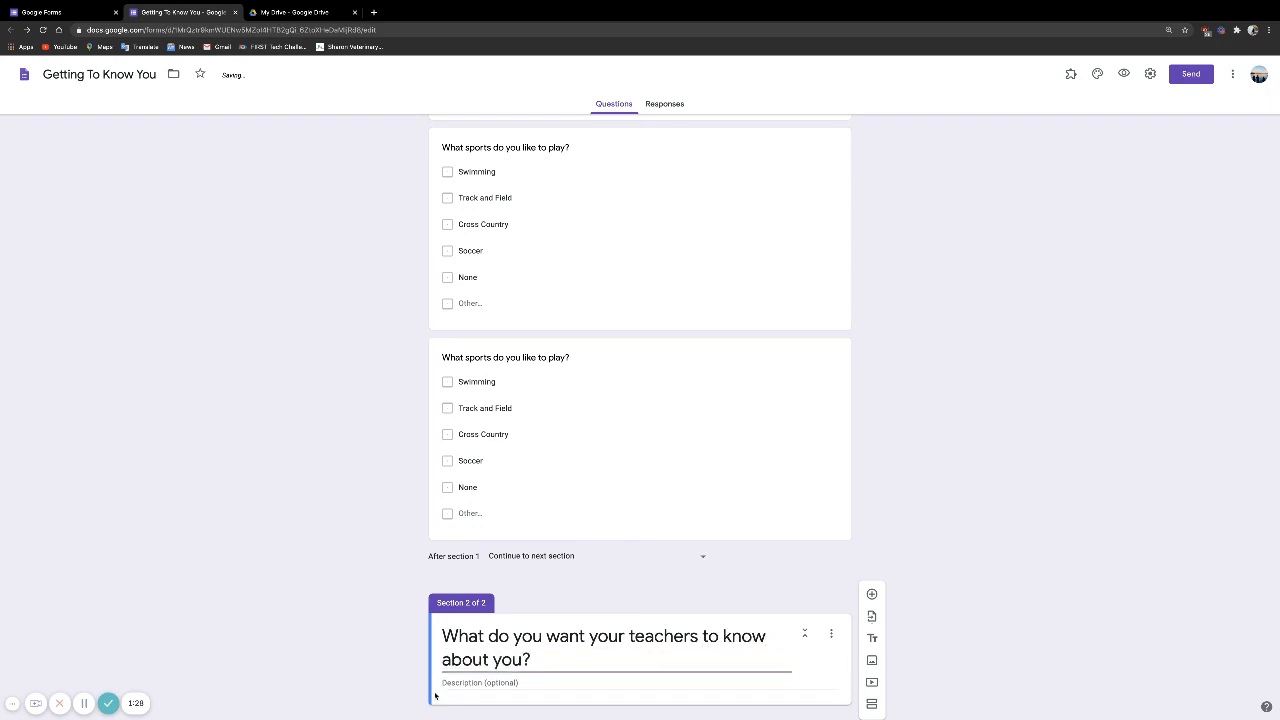
click(84, 703)
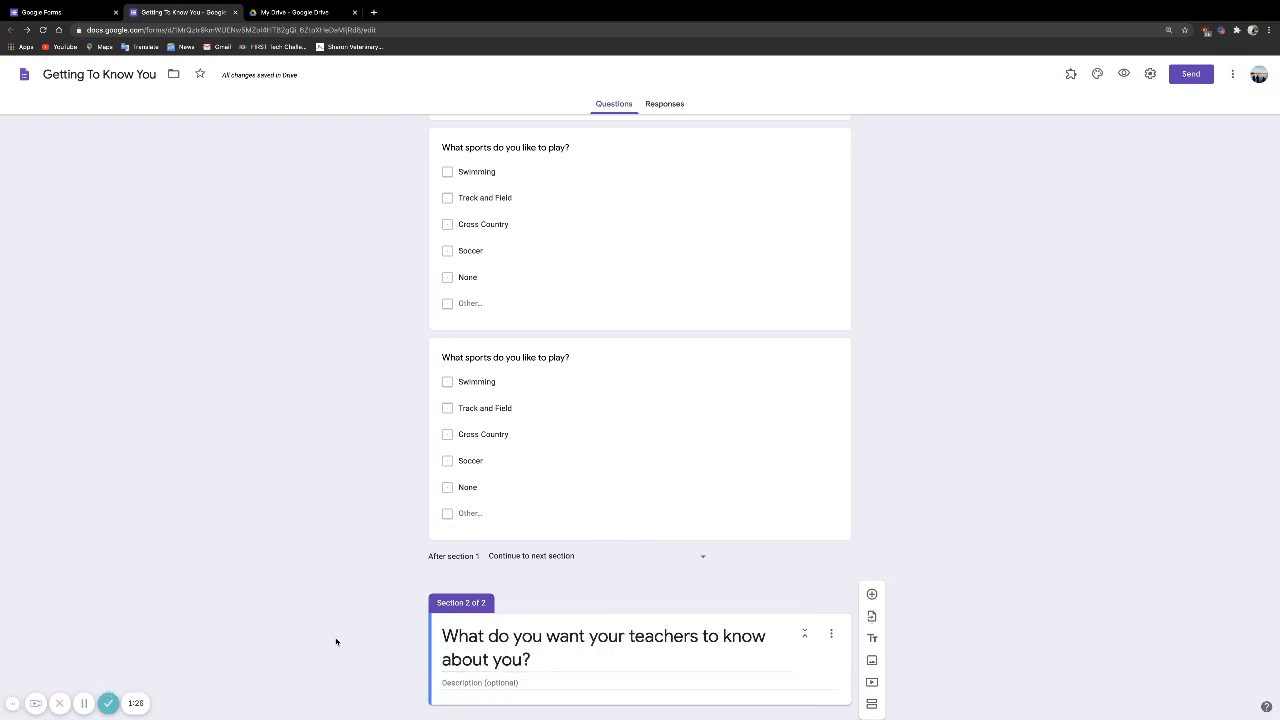
- Add a blank question to section 2, keeping multiple choice as its question type
scroll(367, 638, down, 1)
click(523, 662)
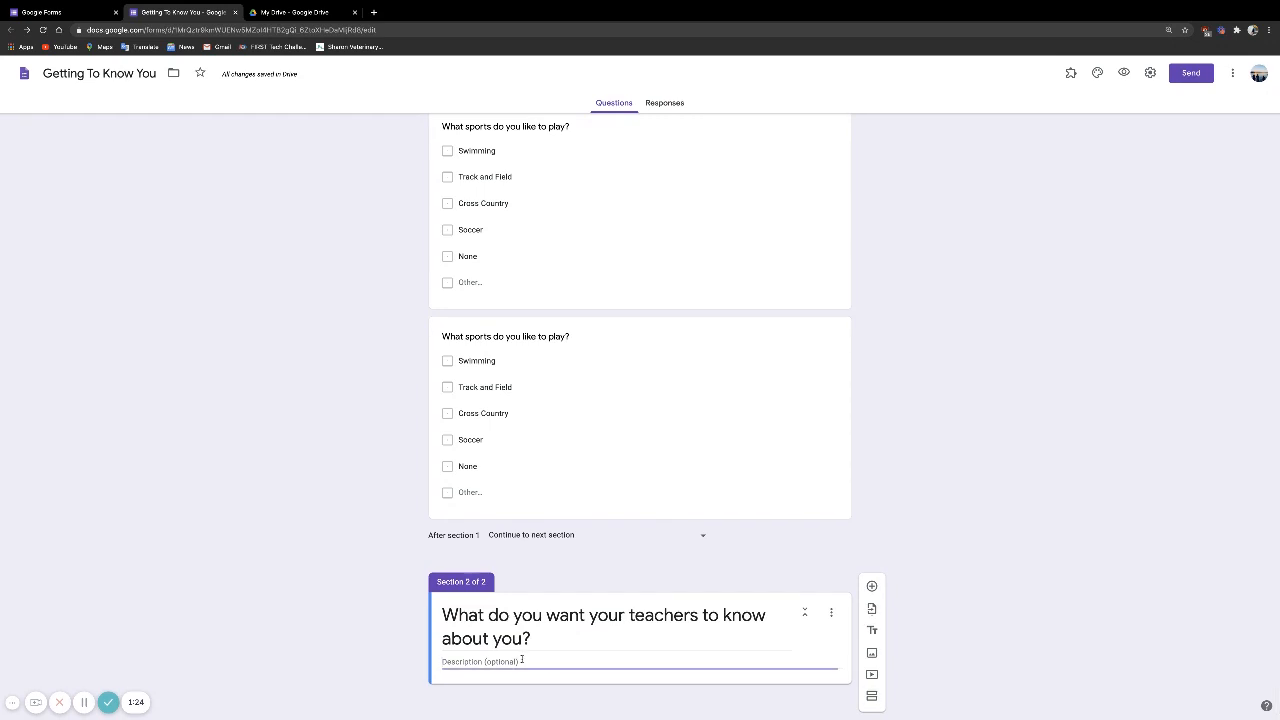
click(871, 587)
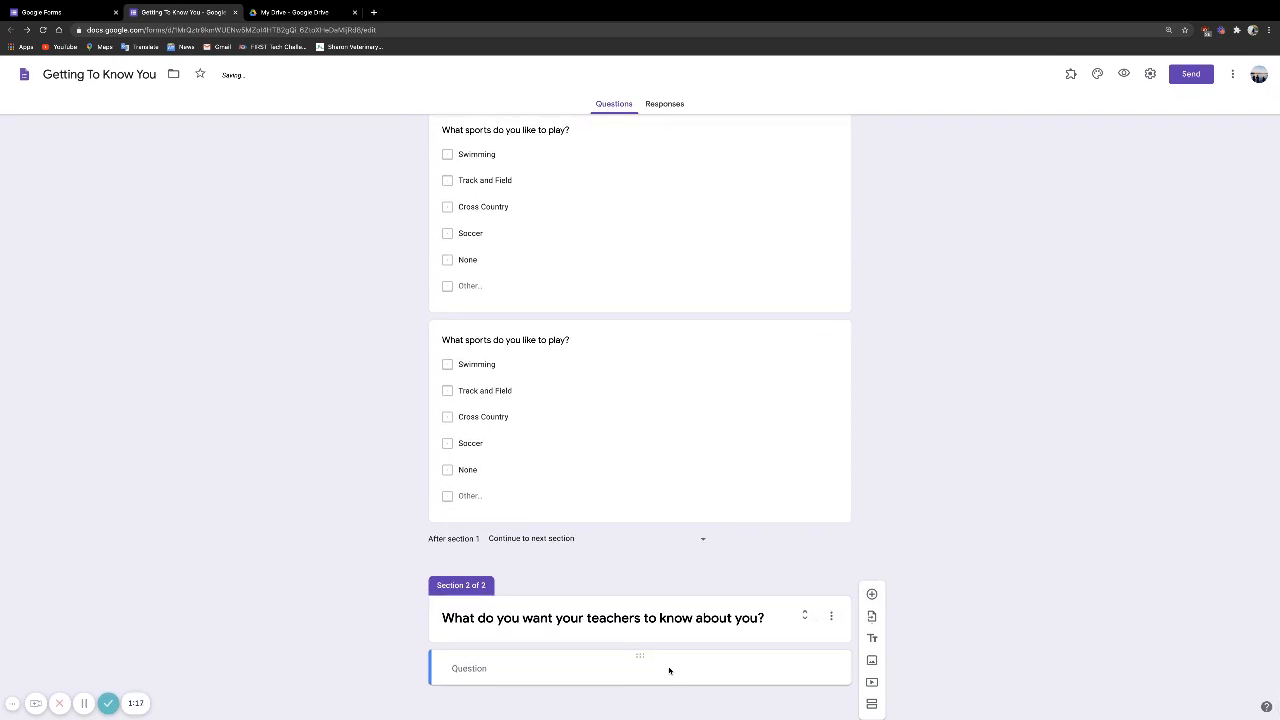
click(671, 671)
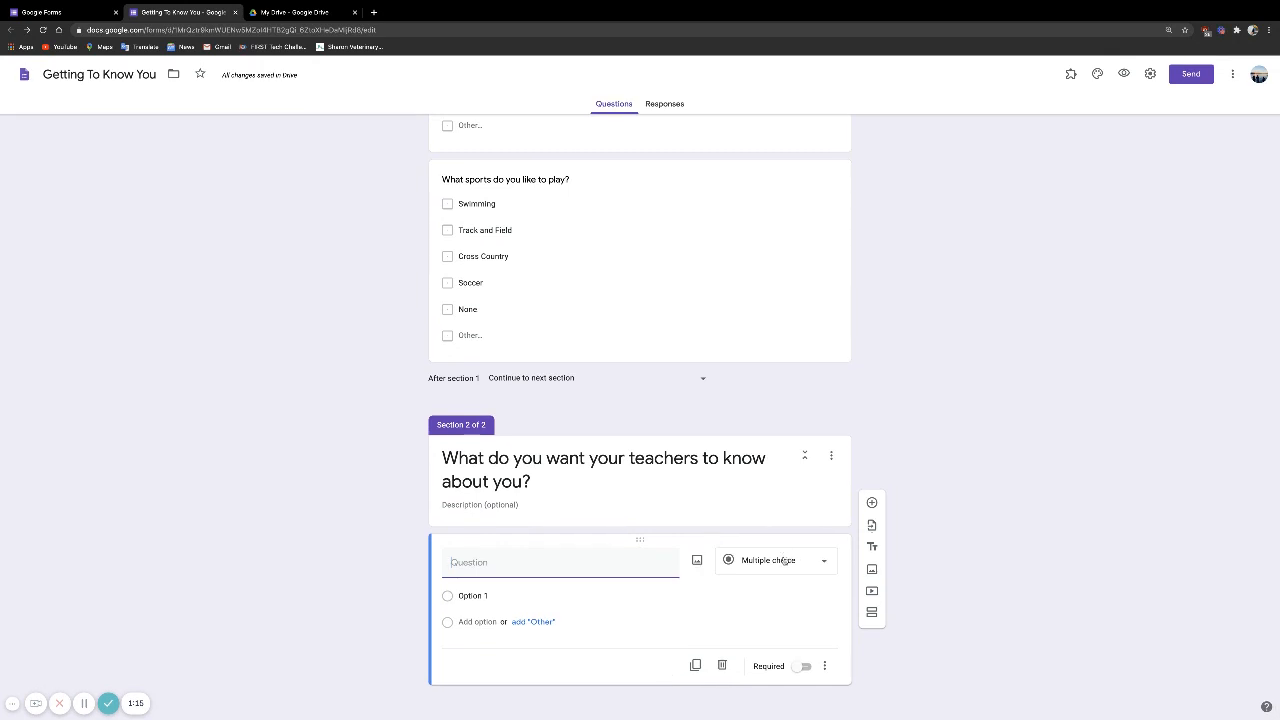
click(785, 561)
click(617, 566)
- Set the form to collect email addresses and send response receipts if the respondent requests it, and save the settings after viewing the presentation and quiz options
click(1151, 74)
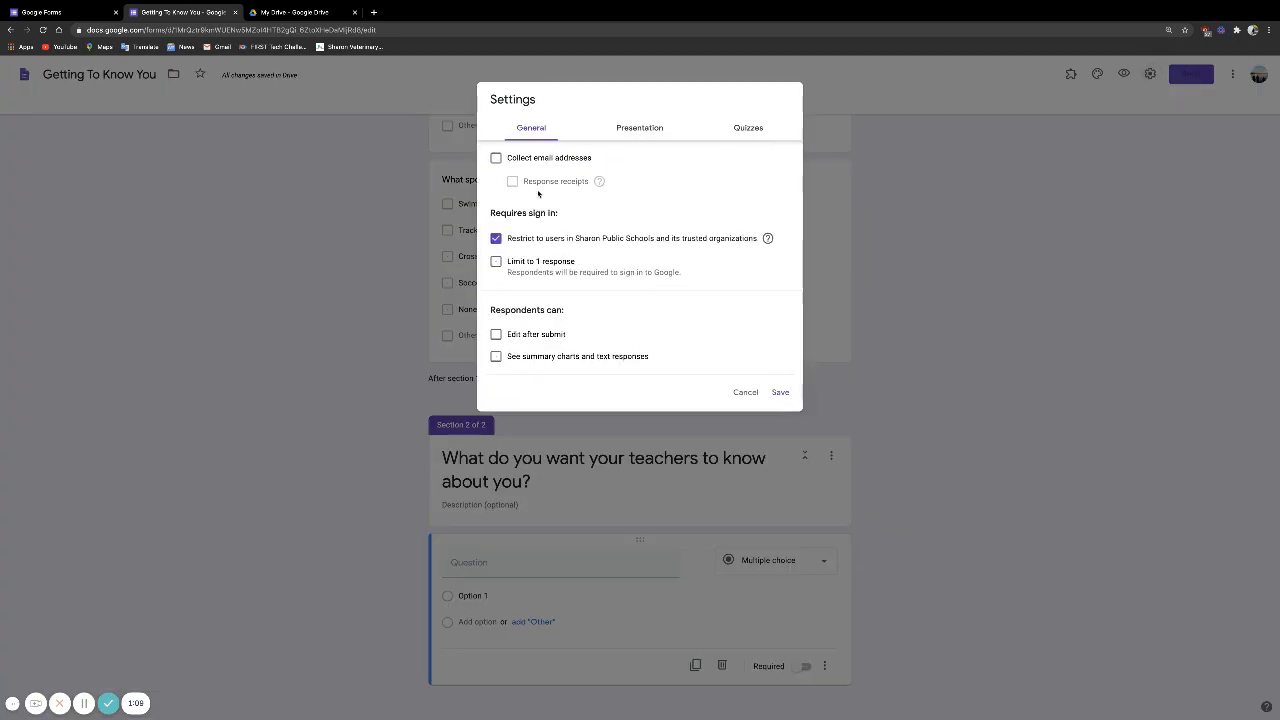
click(496, 158)
click(514, 183)
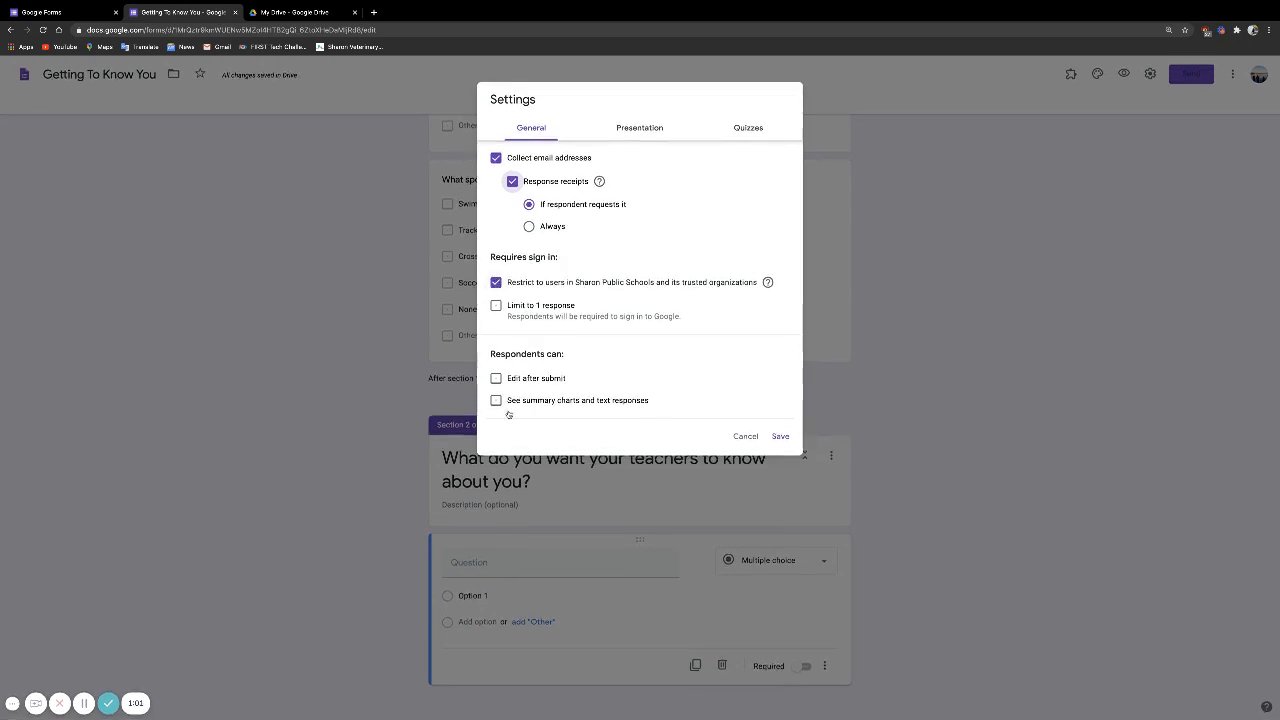
click(496, 379)
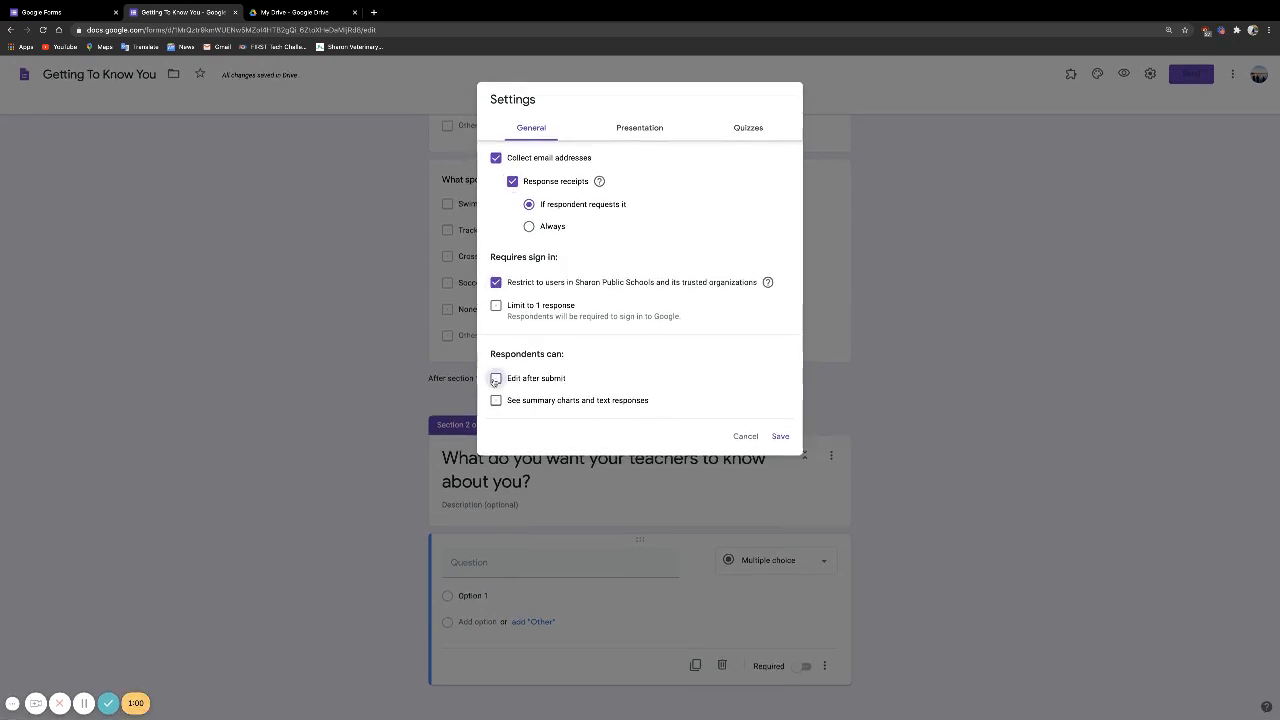
click(636, 127)
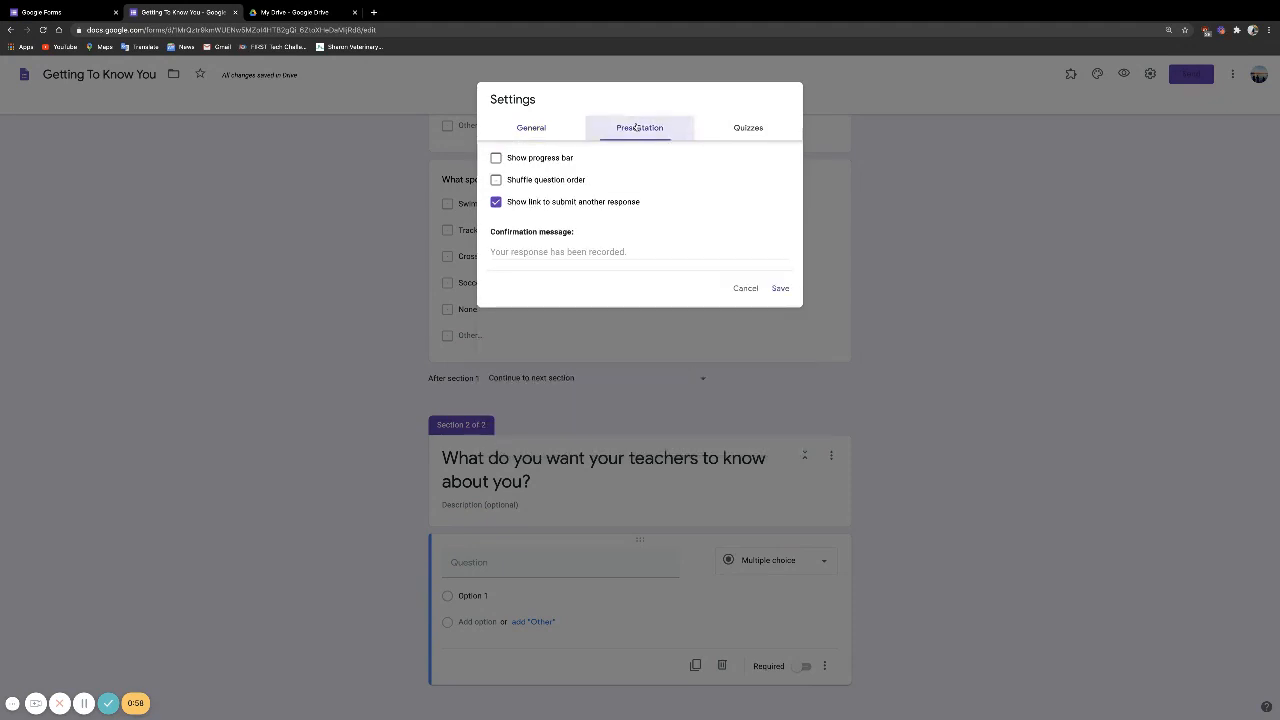
click(752, 138)
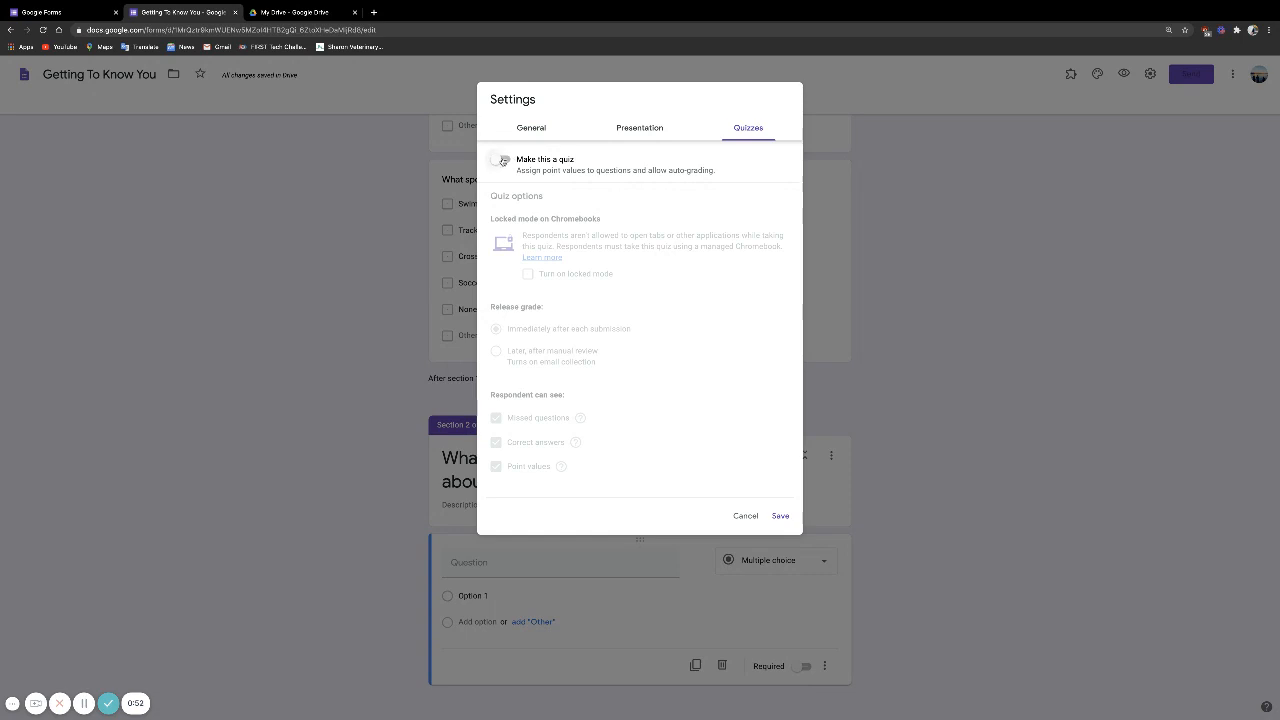
click(780, 516)
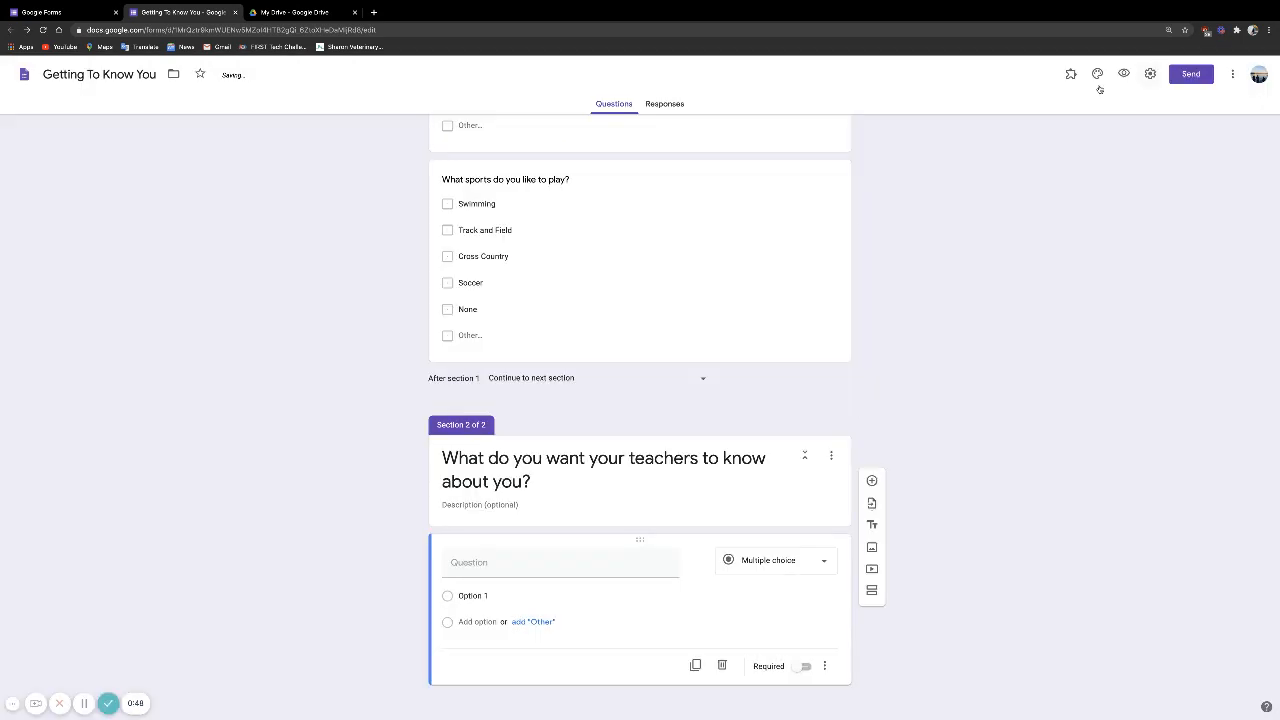
- Change the form's theme color to dark blue and its background to the deepest matching blue tint
click(85, 703)
click(1097, 74)
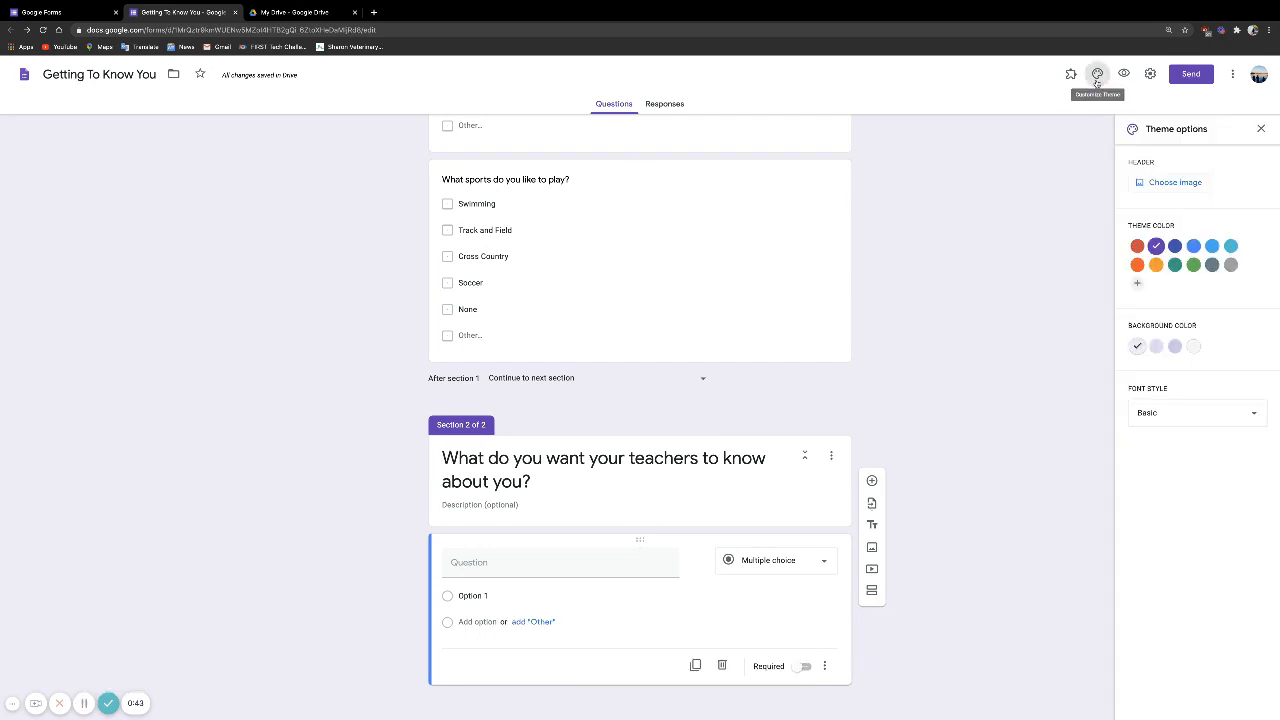
click(1174, 245)
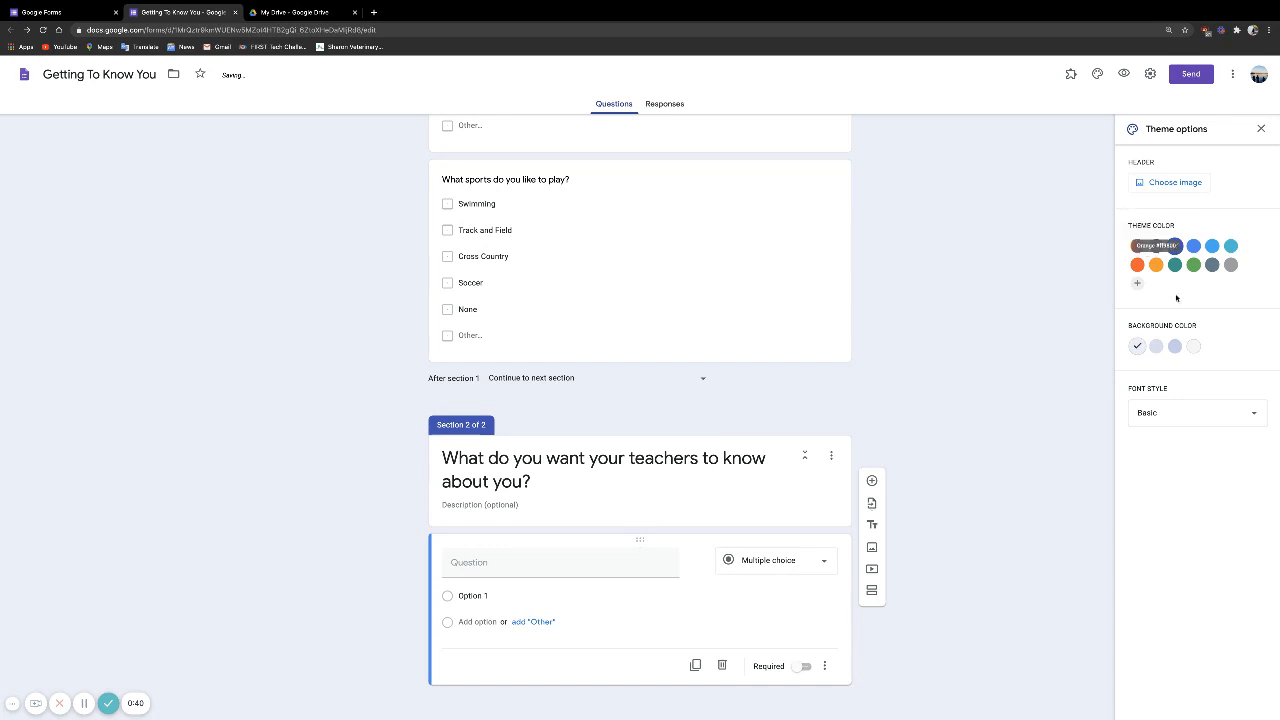
click(1174, 346)
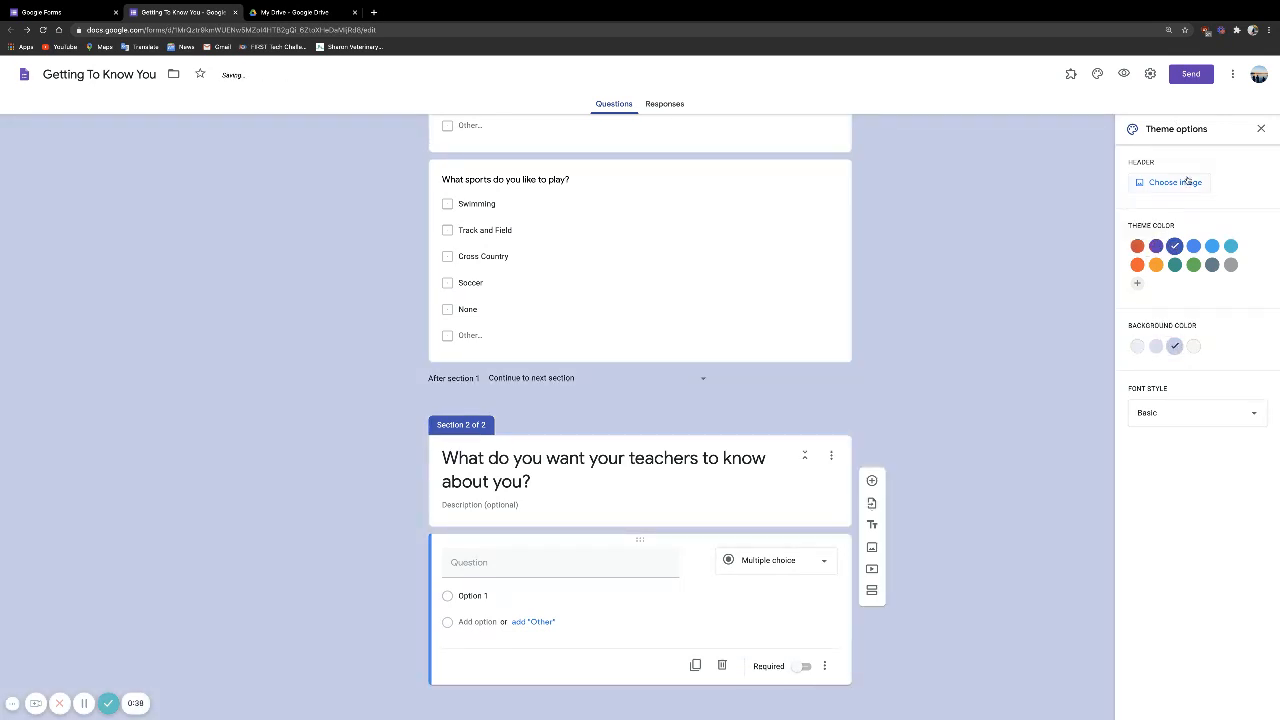
click(1262, 130)
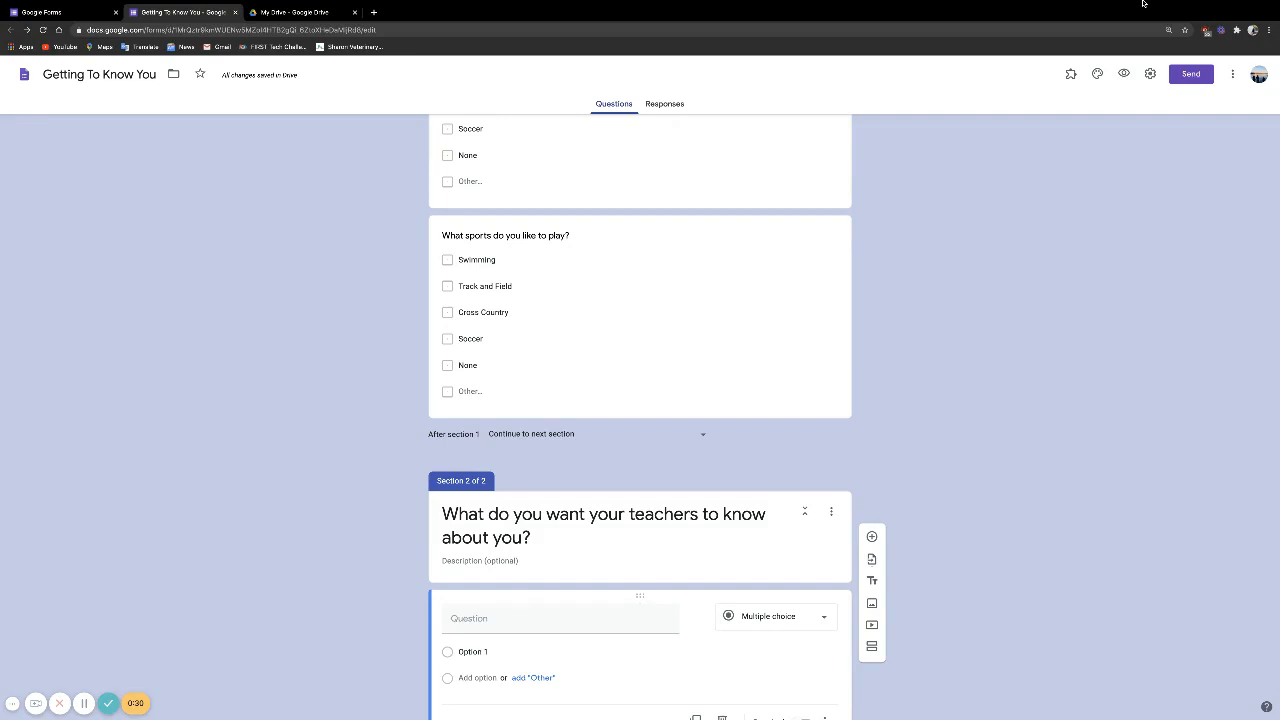
- Bring up the form's sharing link in the send options and shorten its URL
click(1192, 76)
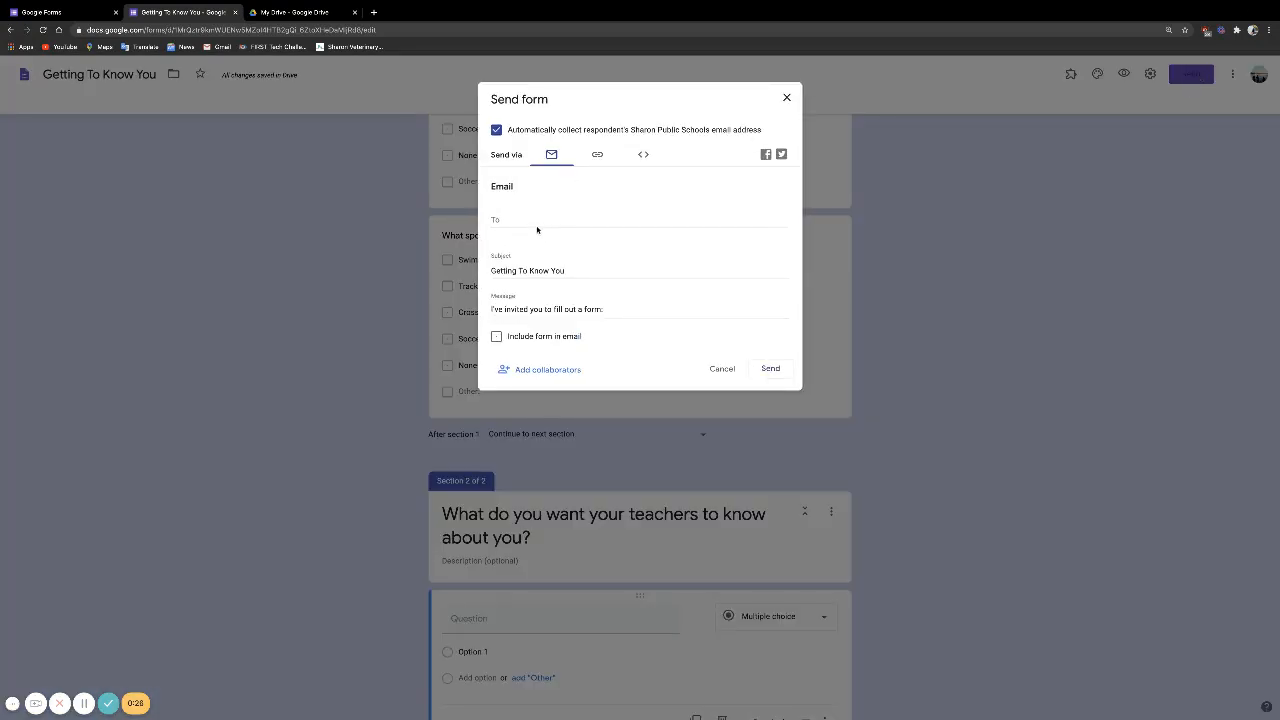
click(597, 154)
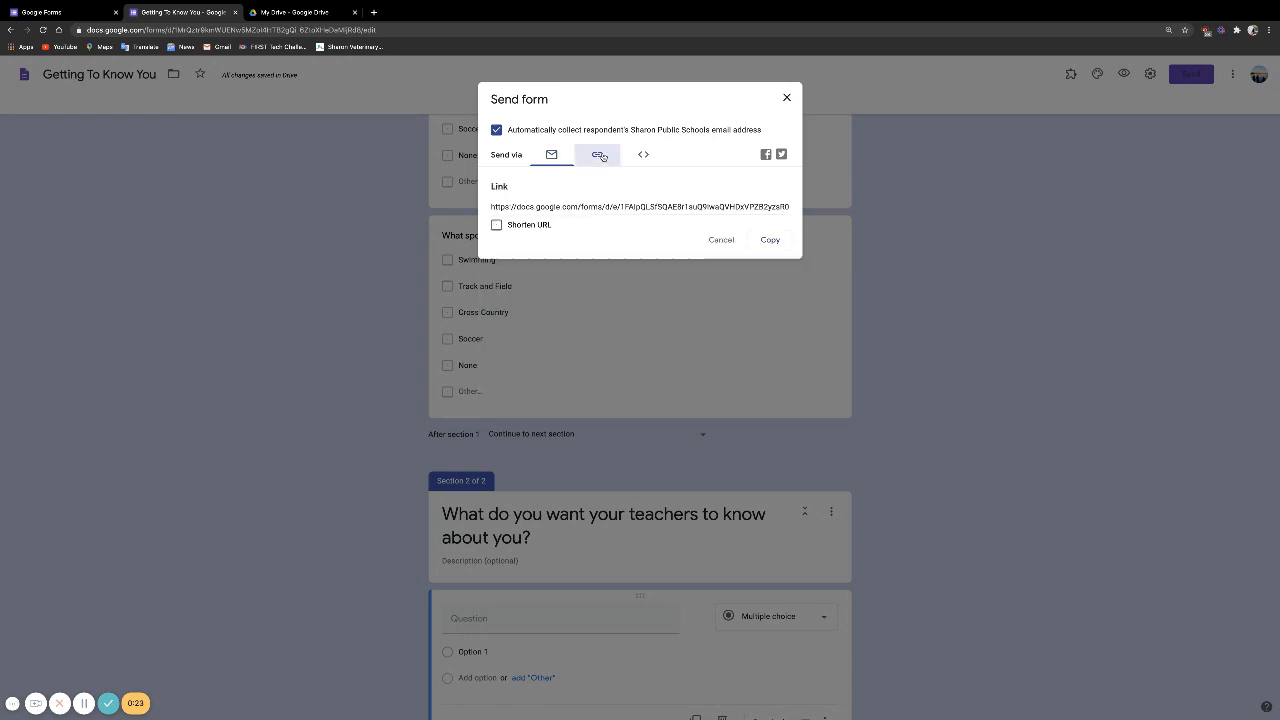
click(496, 225)
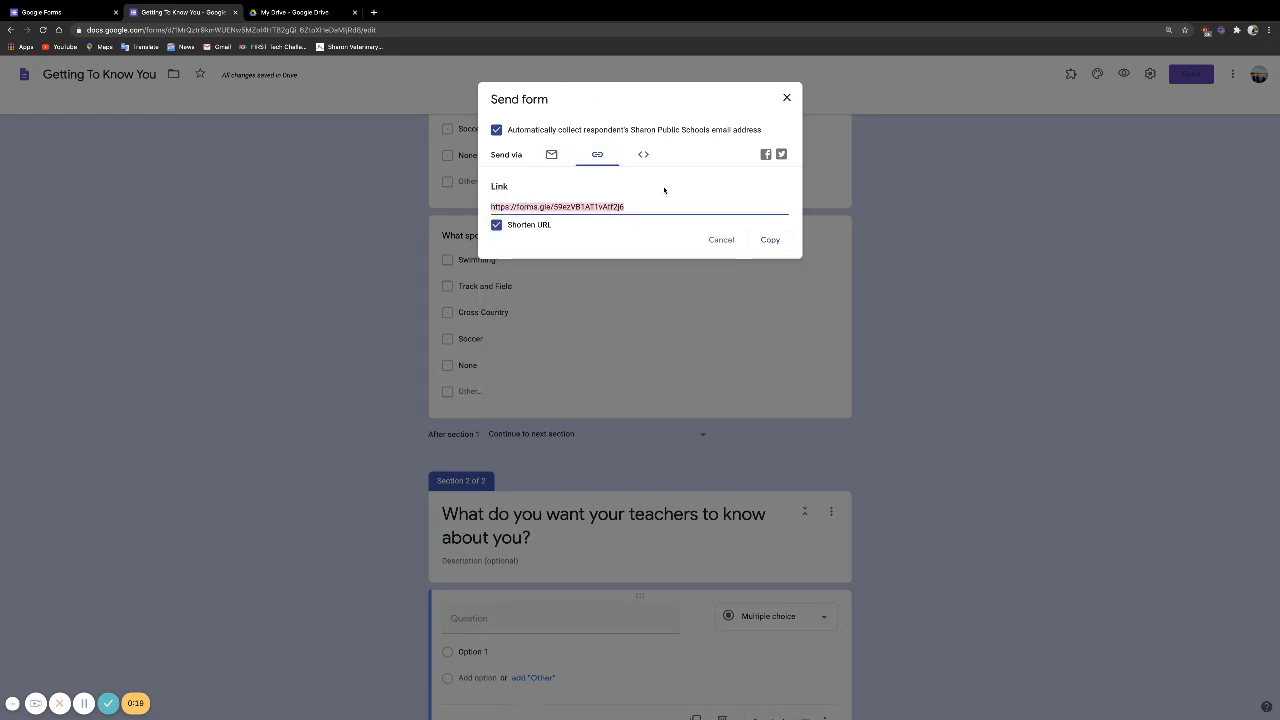
- Look over the email sending and collaborator options, and view the form's responses
click(551, 154)
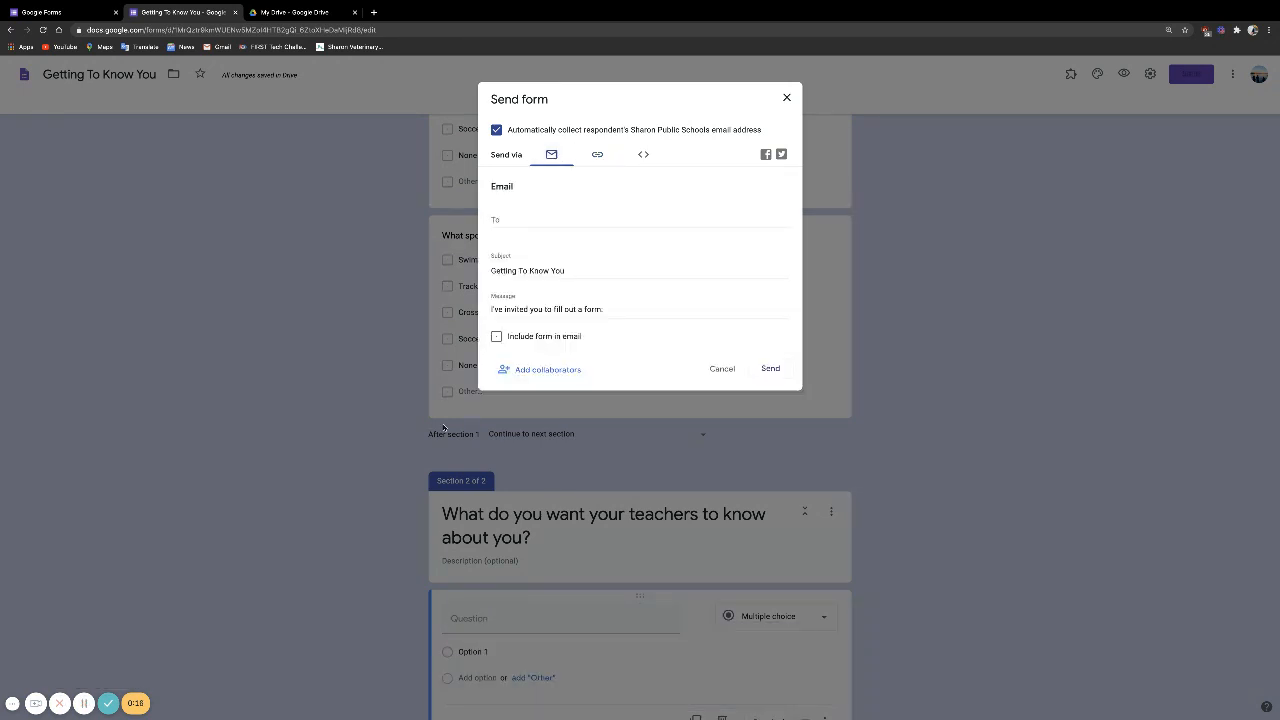
click(550, 369)
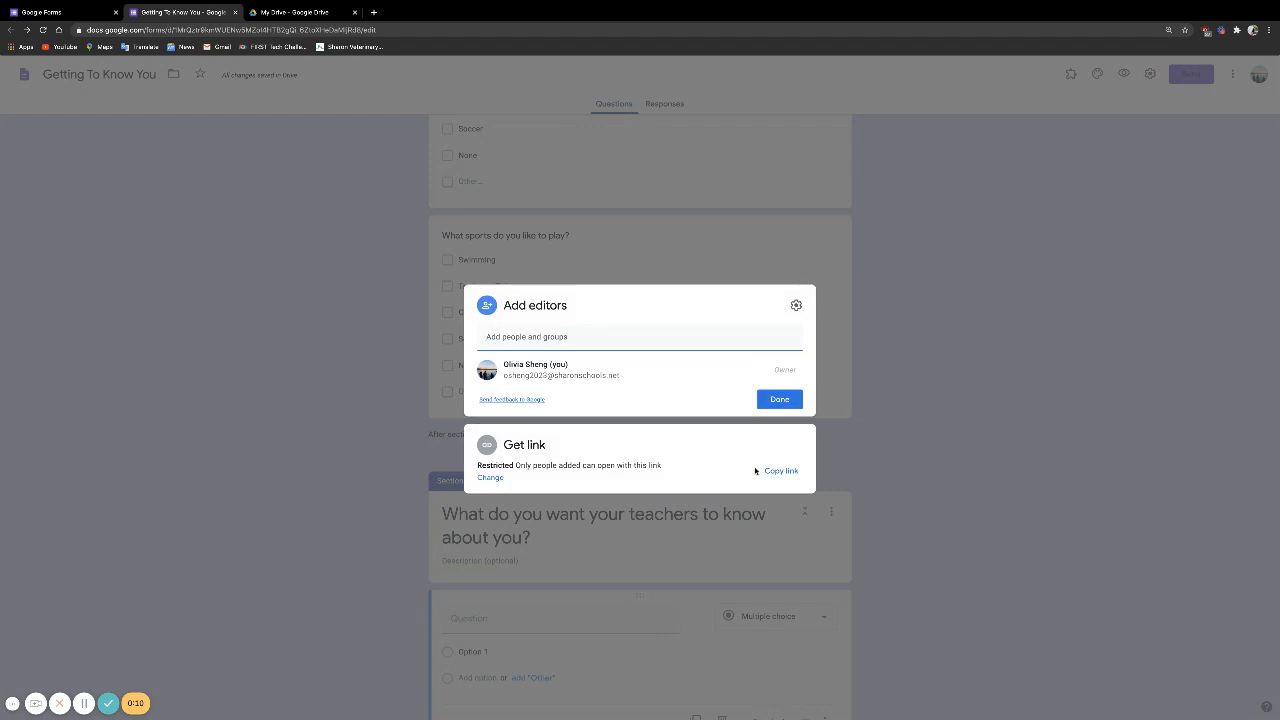
click(757, 470)
key(Escape)
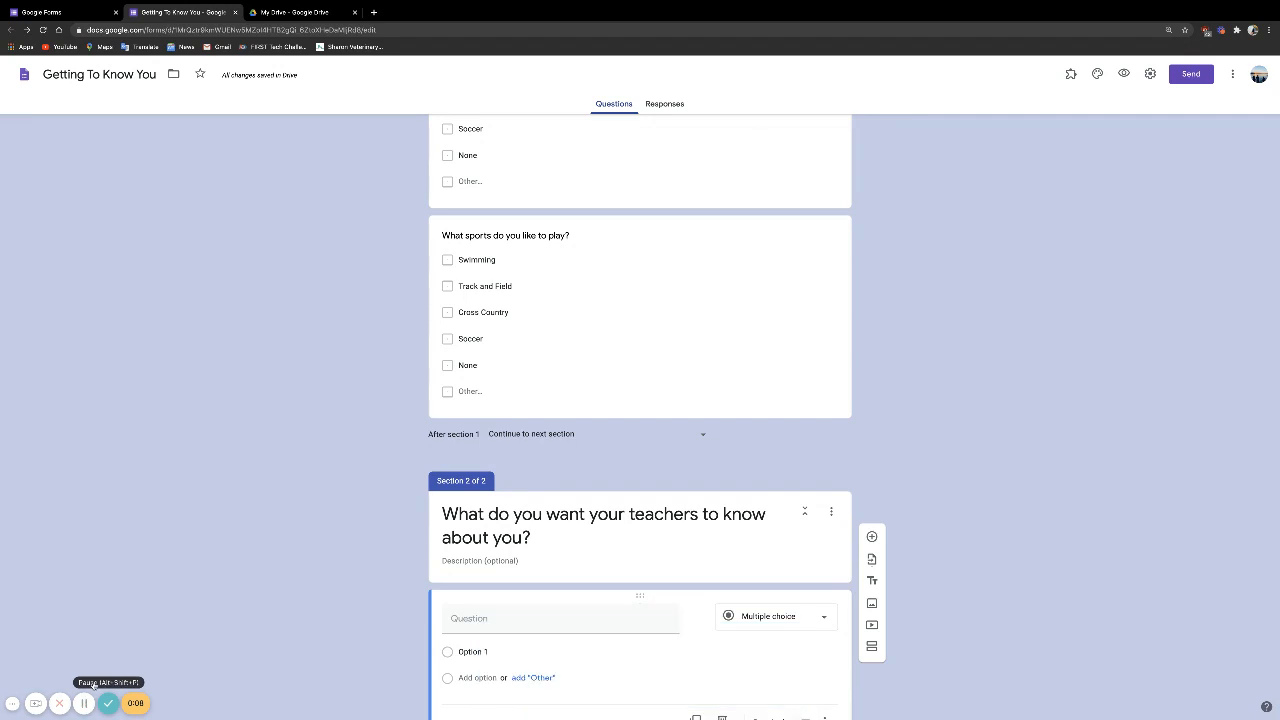
click(661, 106)
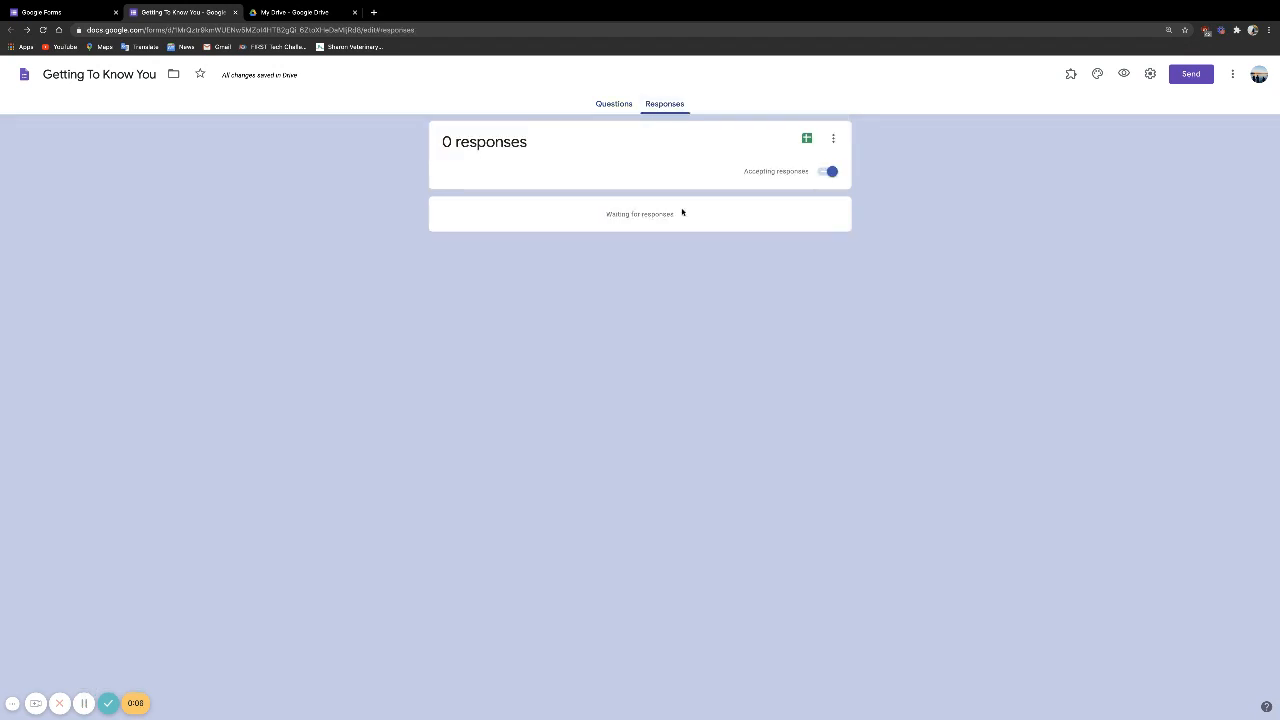